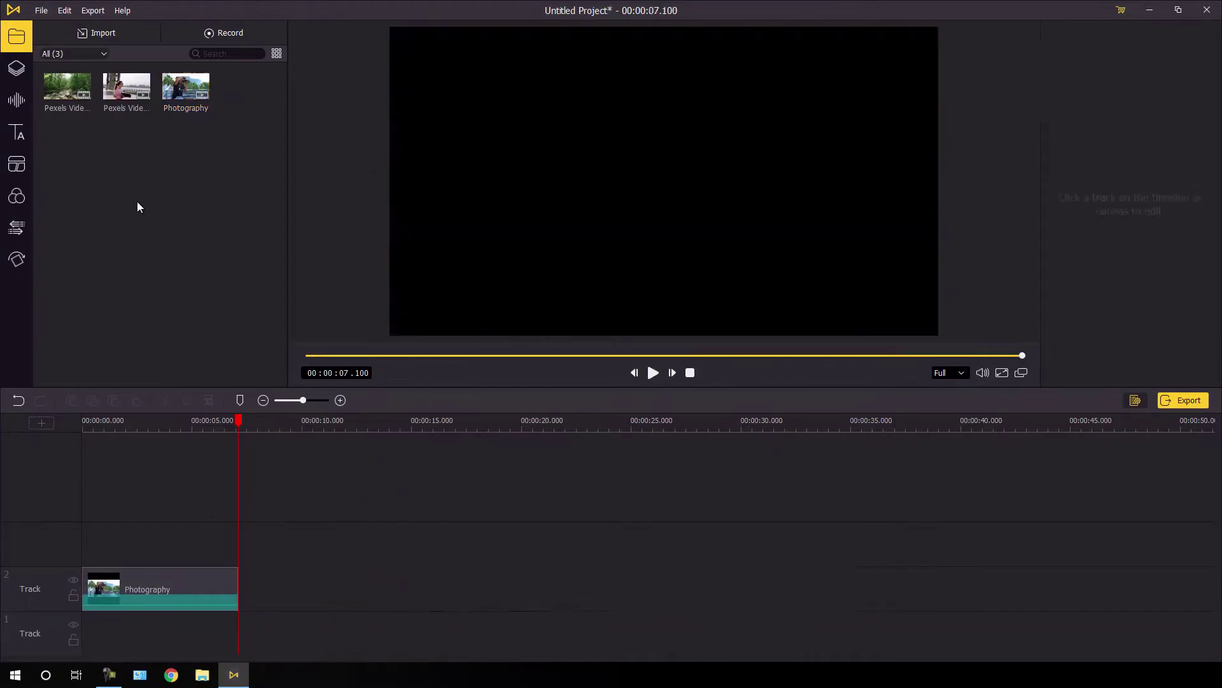
Step: Place both Pexels clips after Photography on the track and preview the forest clip at 21 seconds
drag(126, 86, 319, 589)
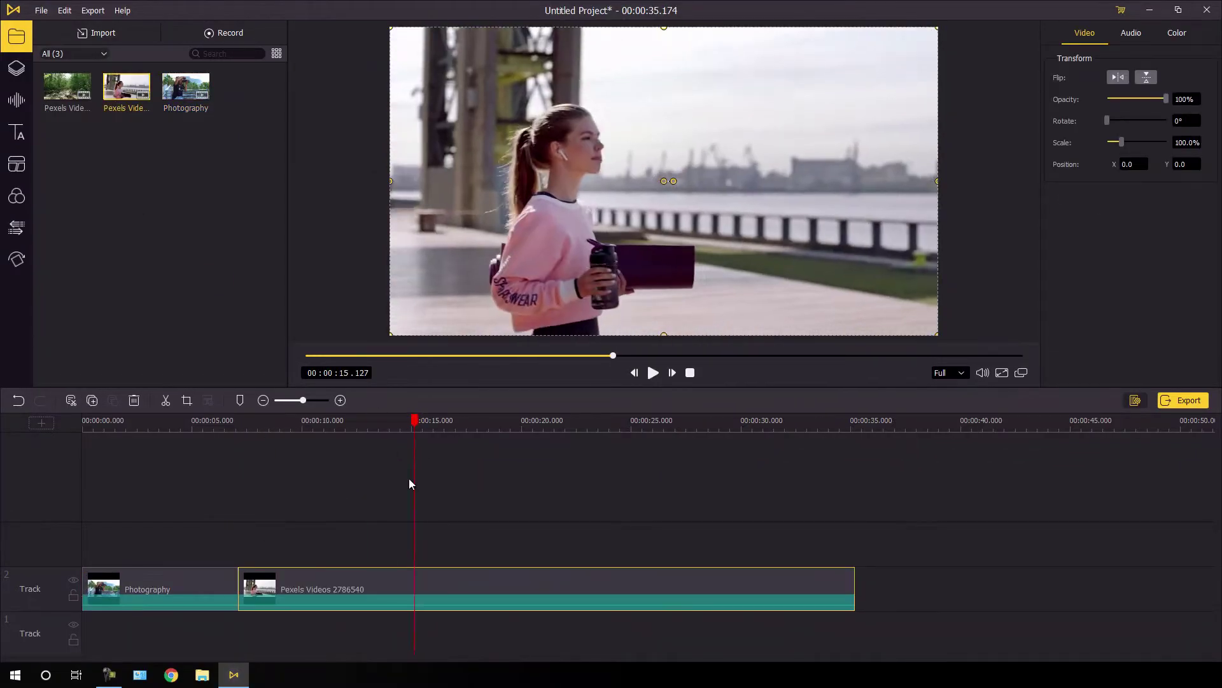
drag(67, 86, 497, 589)
click(545, 450)
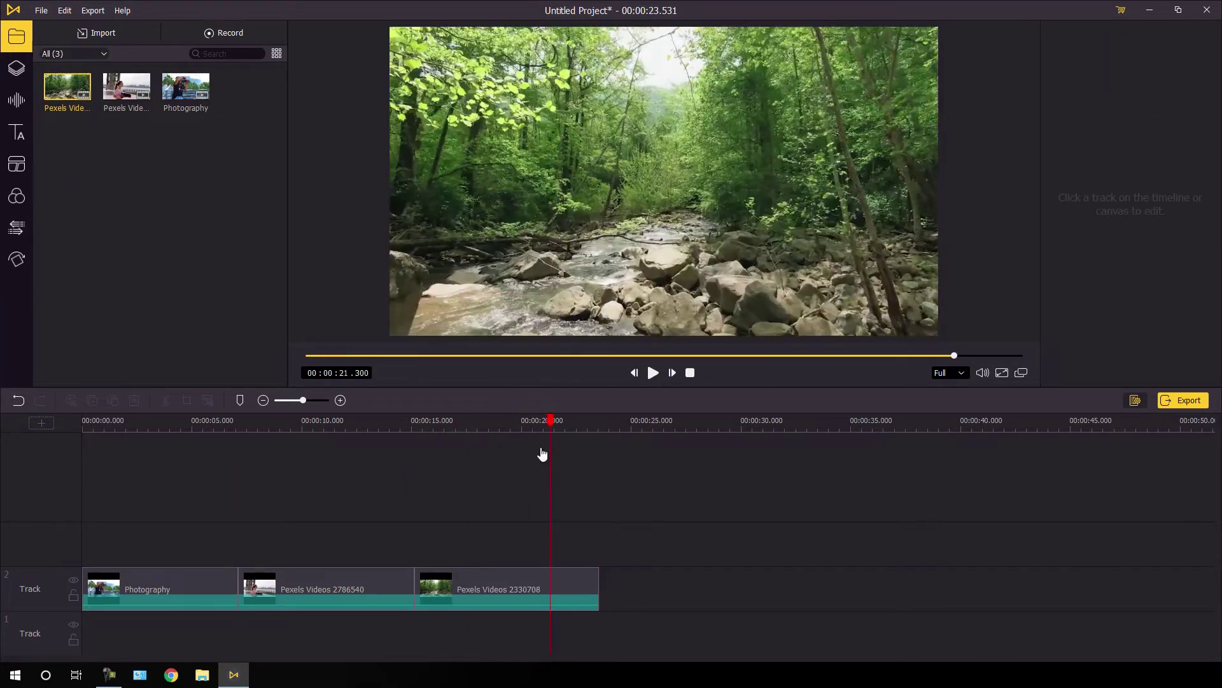
click(246, 469)
click(546, 484)
Step: Add a Default text clip above the forest clip reading 'VIDEO TEST', size 48, bold
click(17, 132)
drag(67, 86, 510, 545)
triple_click(1123, 174)
text(VIDEO TEST)
click(1146, 202)
click(1146, 247)
click(1112, 483)
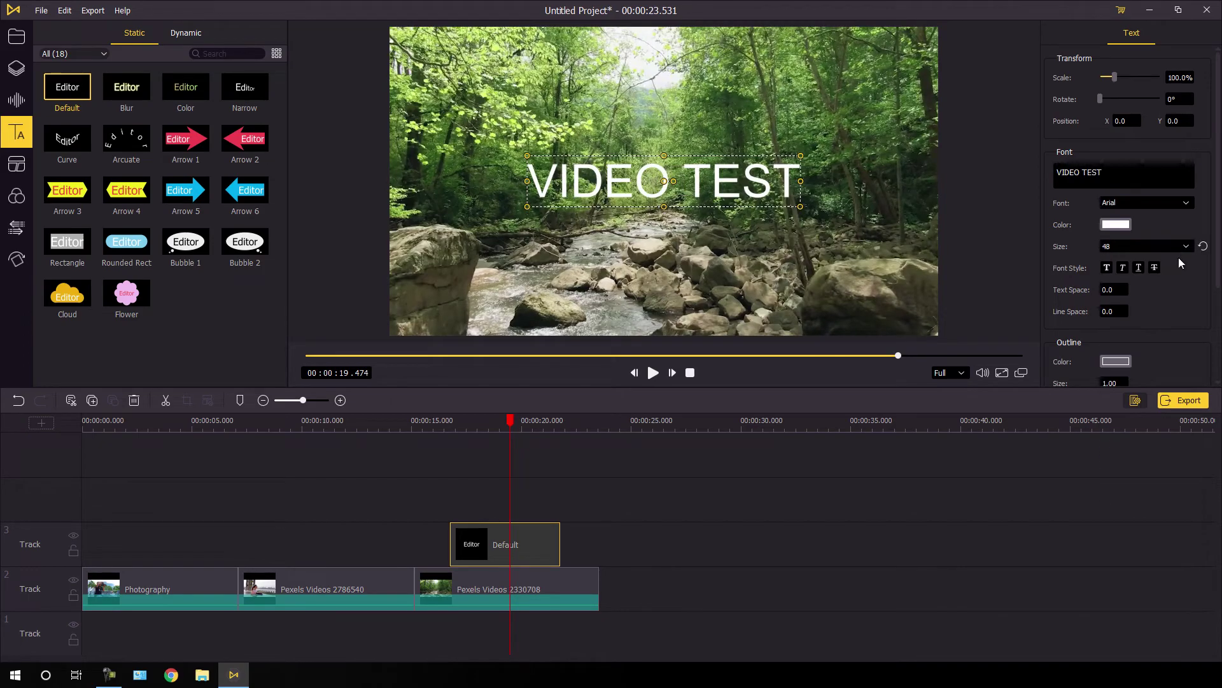
click(1110, 269)
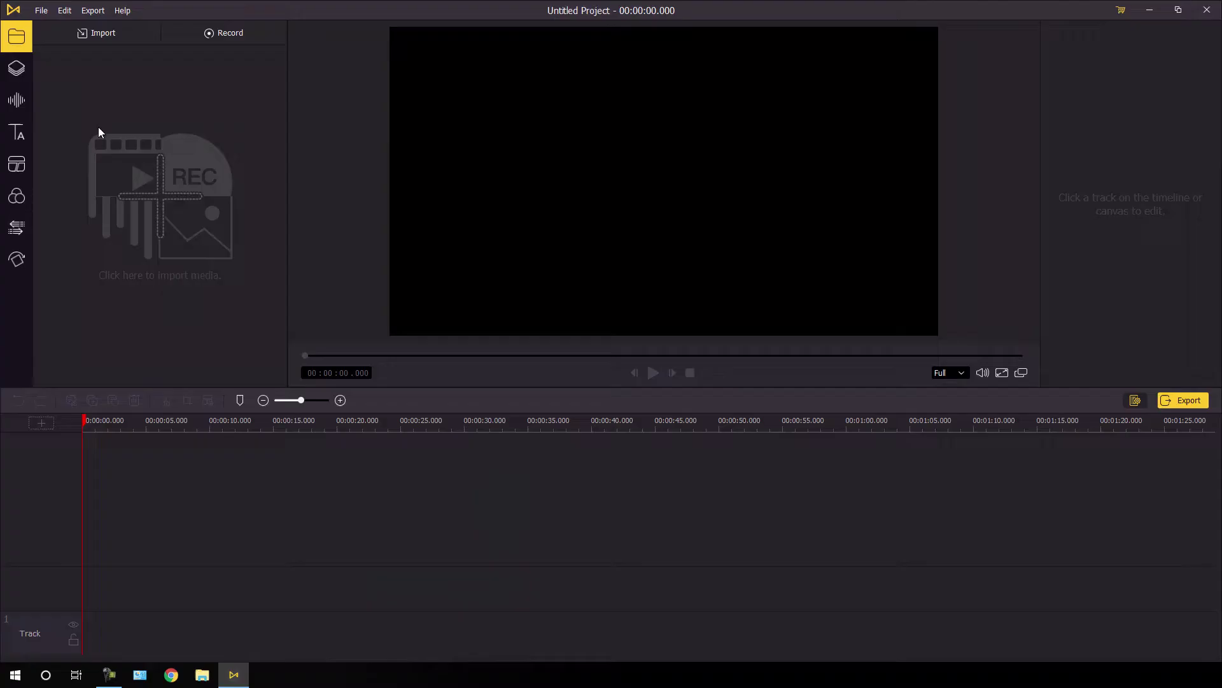
Step: Browse the backgrounds, music, text style and split-screen layout libraries
click(17, 70)
click(16, 100)
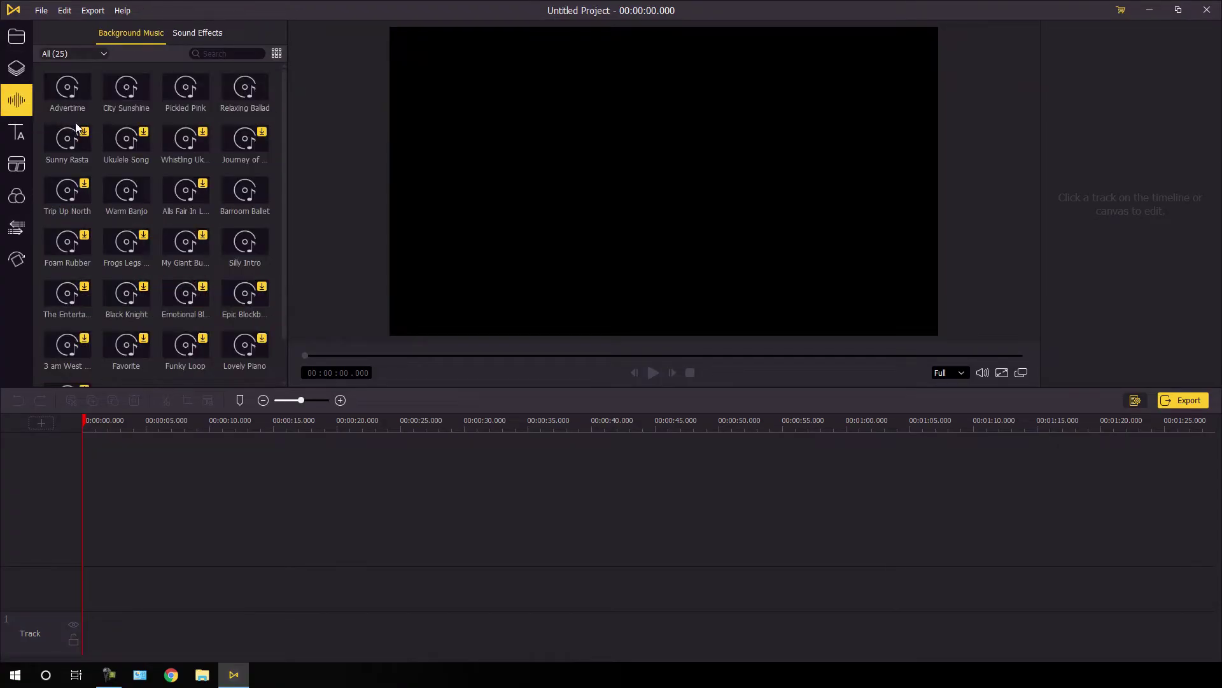
click(17, 132)
click(17, 164)
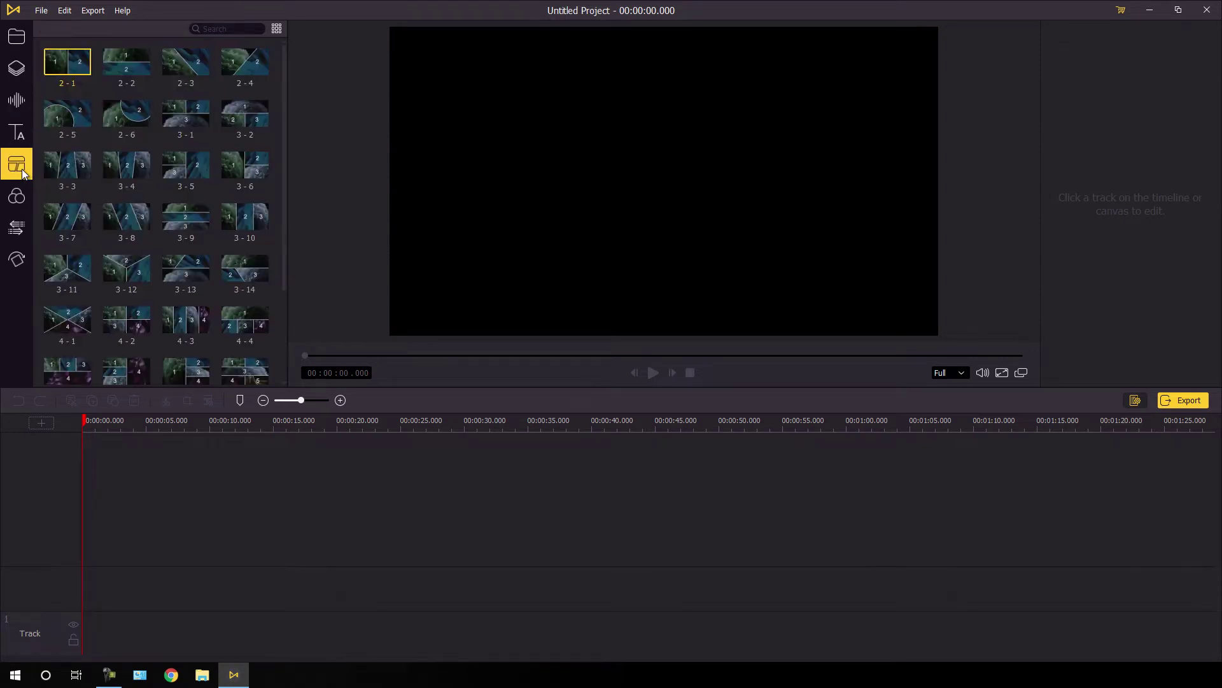
scroll(281, 140, down, 2)
Step: Look through the filter presets and scroll the transition effects list
click(16, 197)
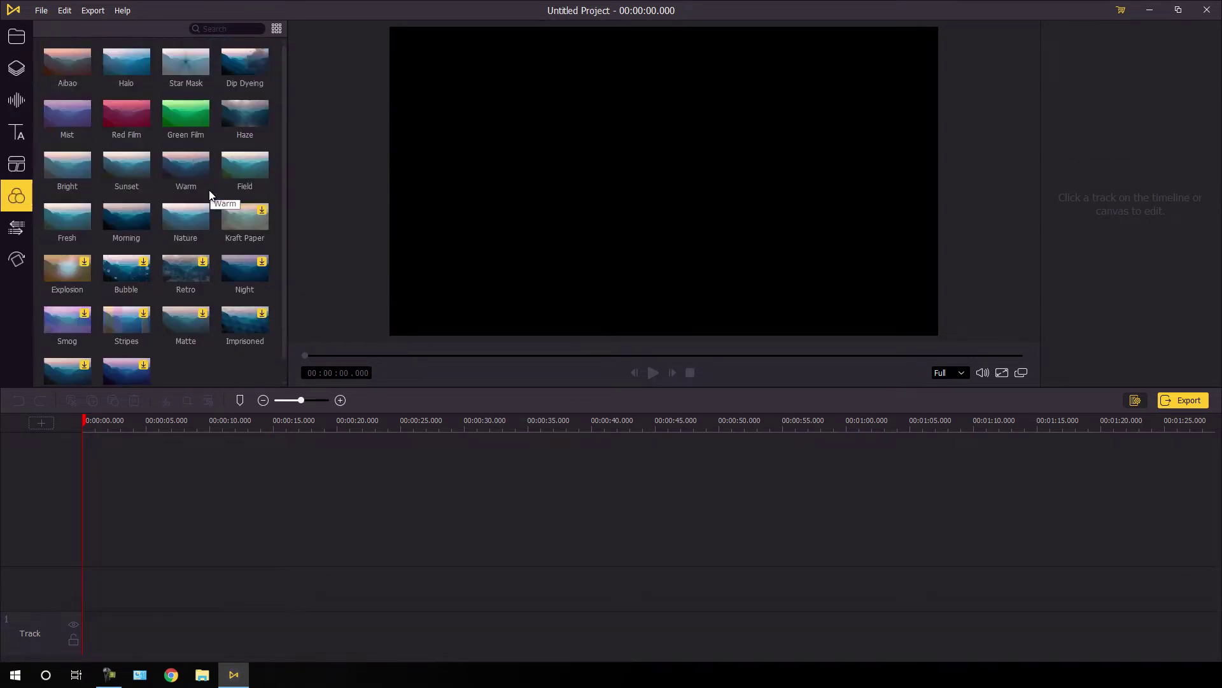
click(17, 228)
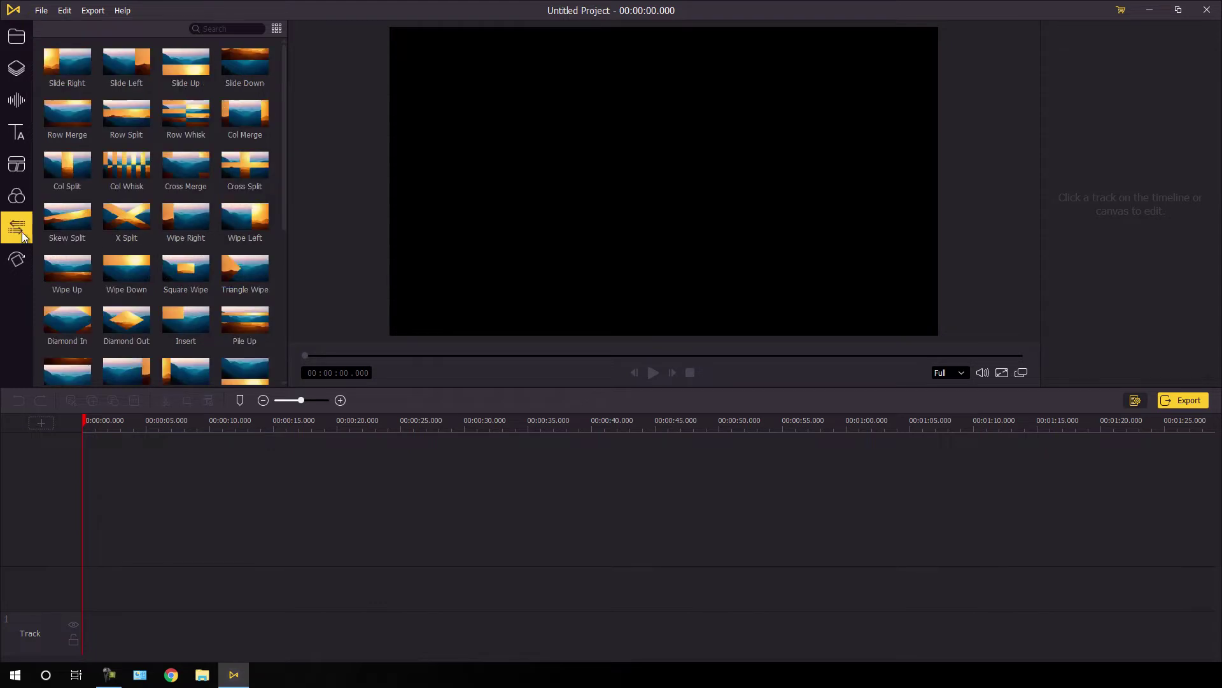
scroll(172, 238, down, 2)
scroll(172, 238, up, 2)
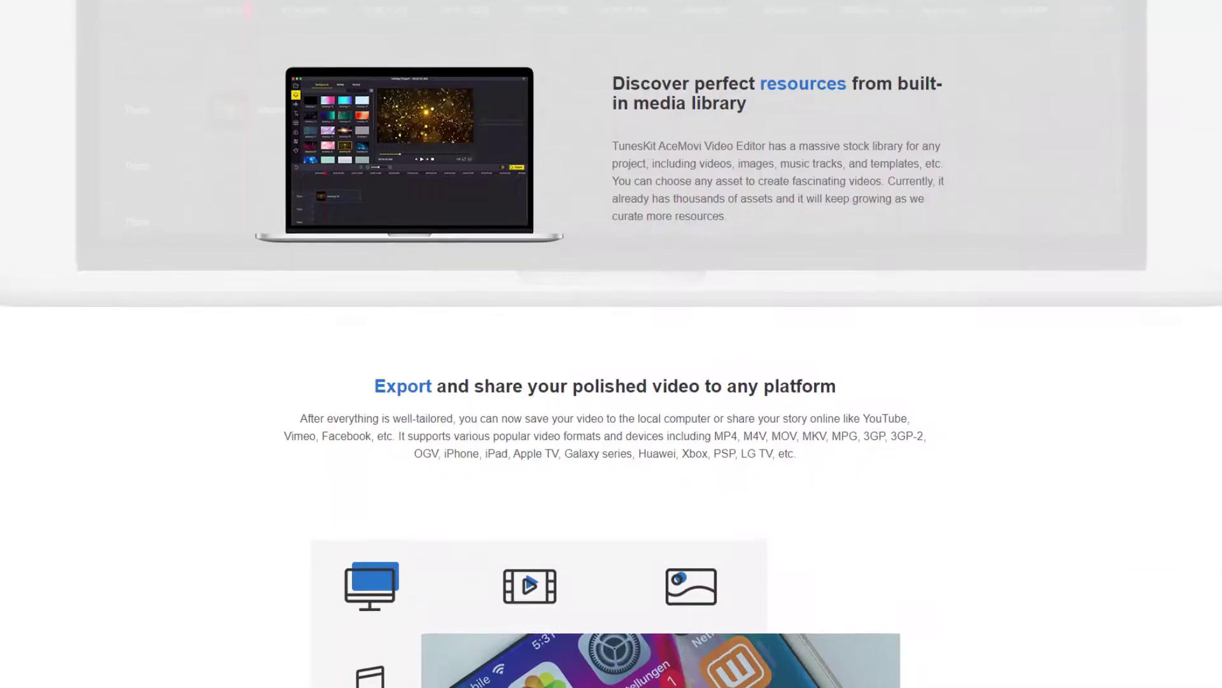
scroll(611, 344, down, 3)
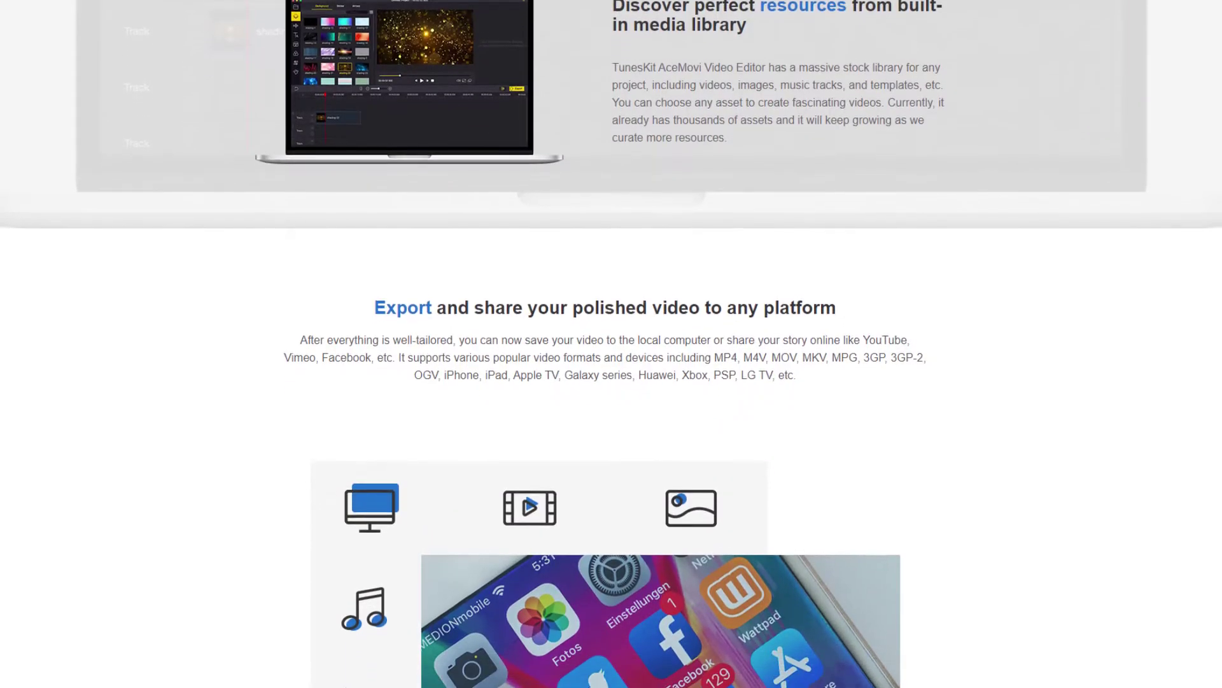
scroll(611, 344, down, 3)
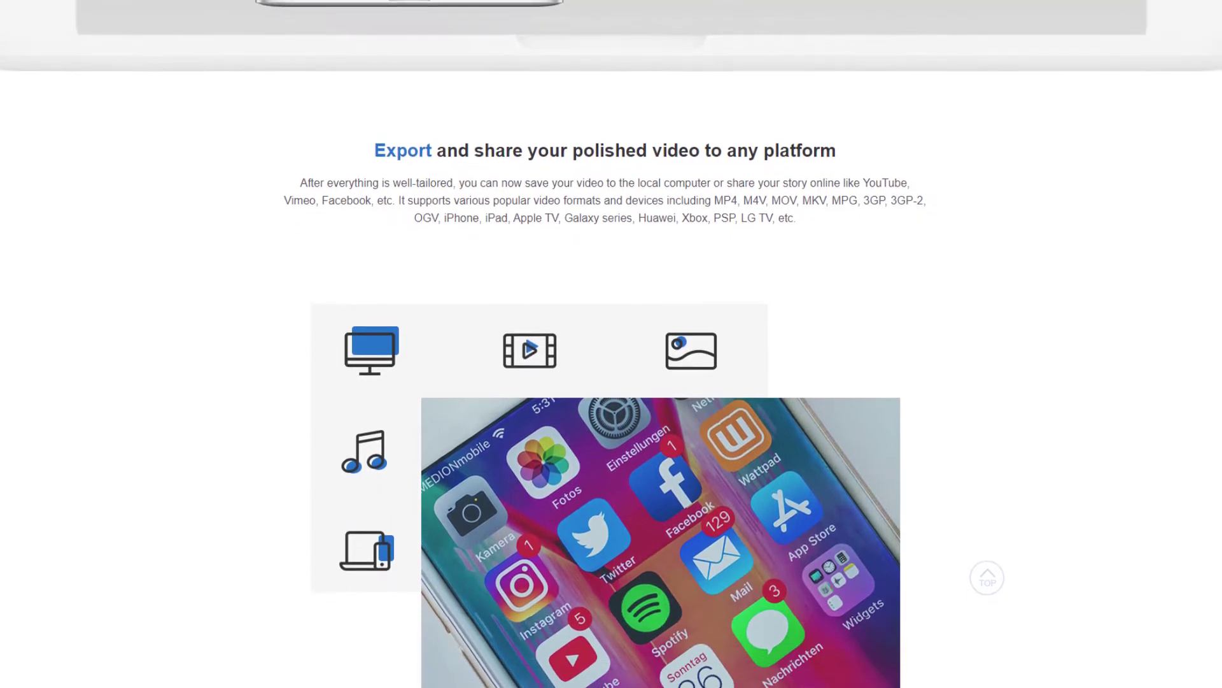
scroll(611, 344, down, 3)
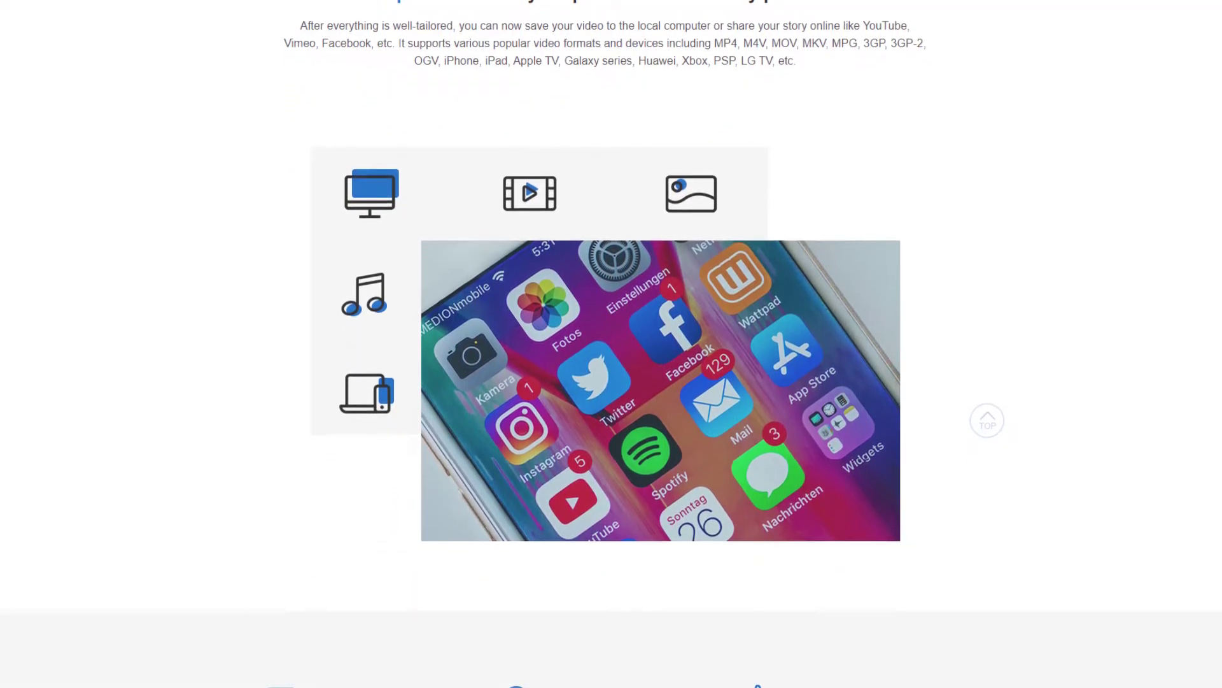
scroll(612, 344, down, 2)
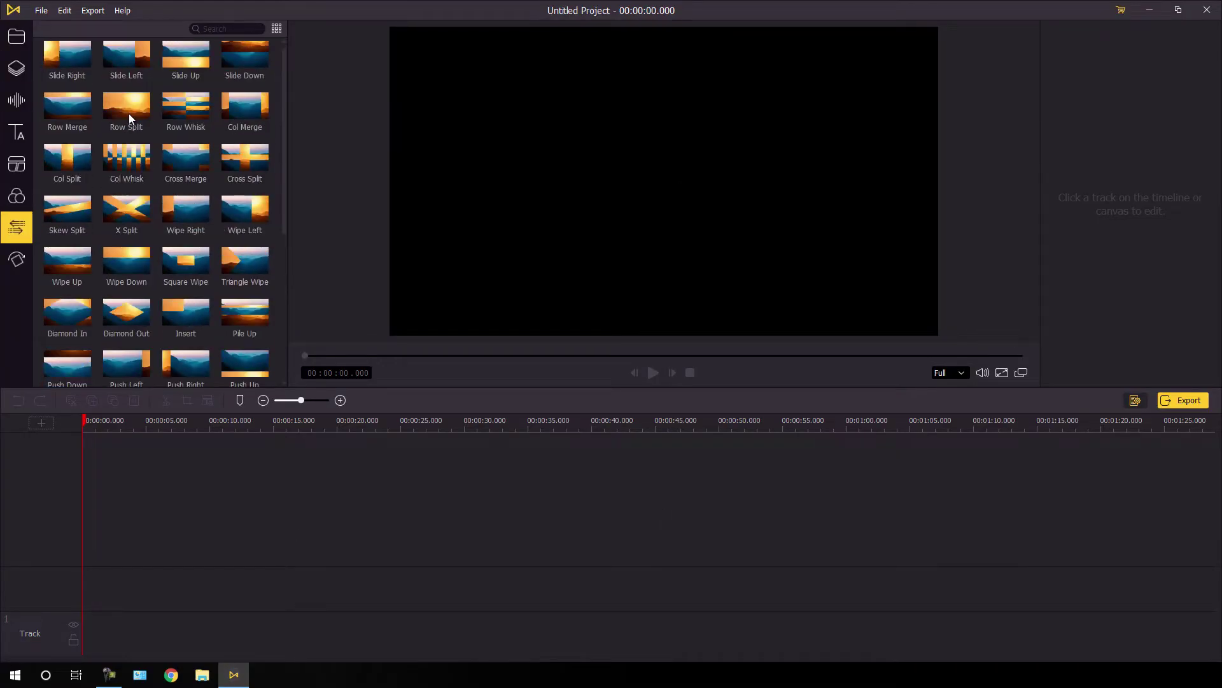
Step: Keep the project at 1280×720, 25 fps and import the three video clips
click(76, 125)
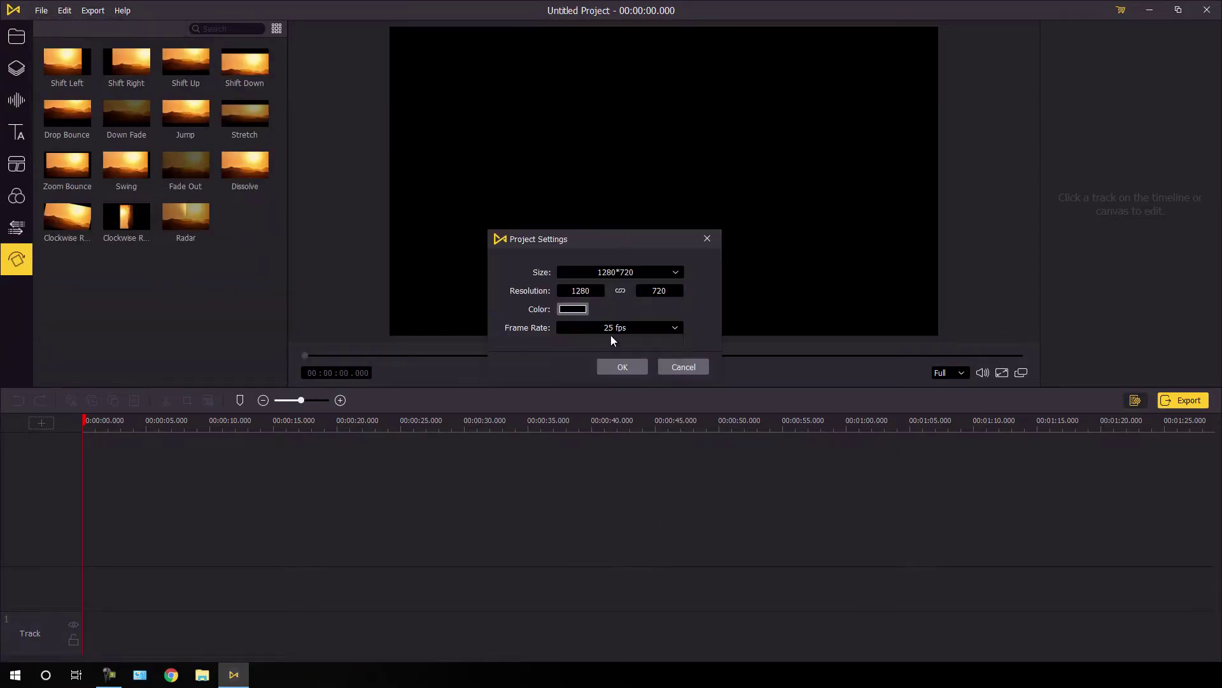
click(622, 363)
click(154, 173)
click(538, 415)
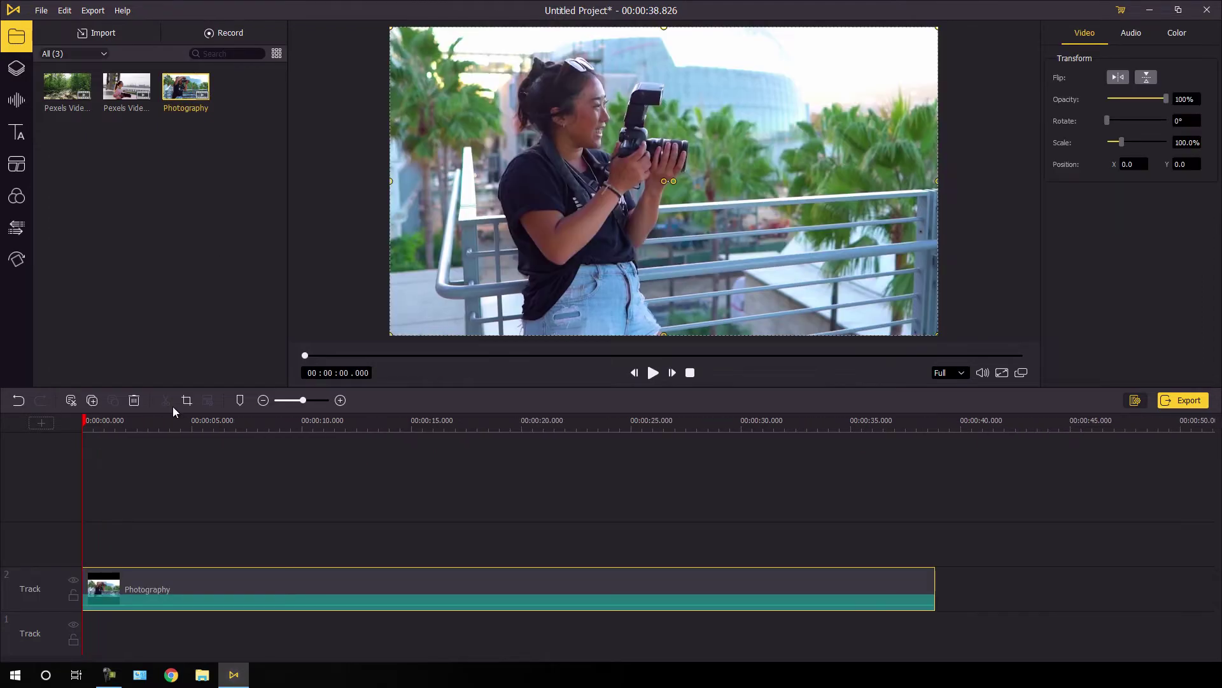
Step: Place Photography, add a 'VIDEO TEST' Default text clip, and insert a Fade transition between clips
drag(126, 86, 645, 599)
click(17, 132)
drag(60, 82, 503, 545)
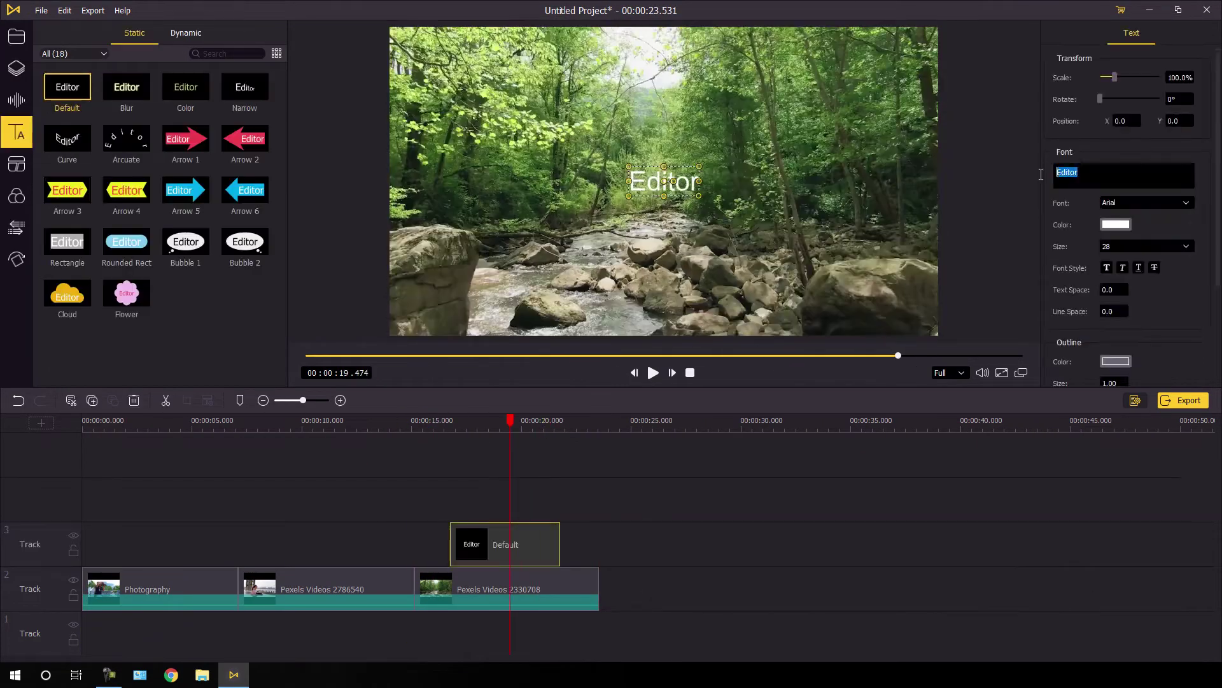
click(1124, 152)
text(VIDEO TEST)
click(17, 228)
drag(245, 143, 409, 583)
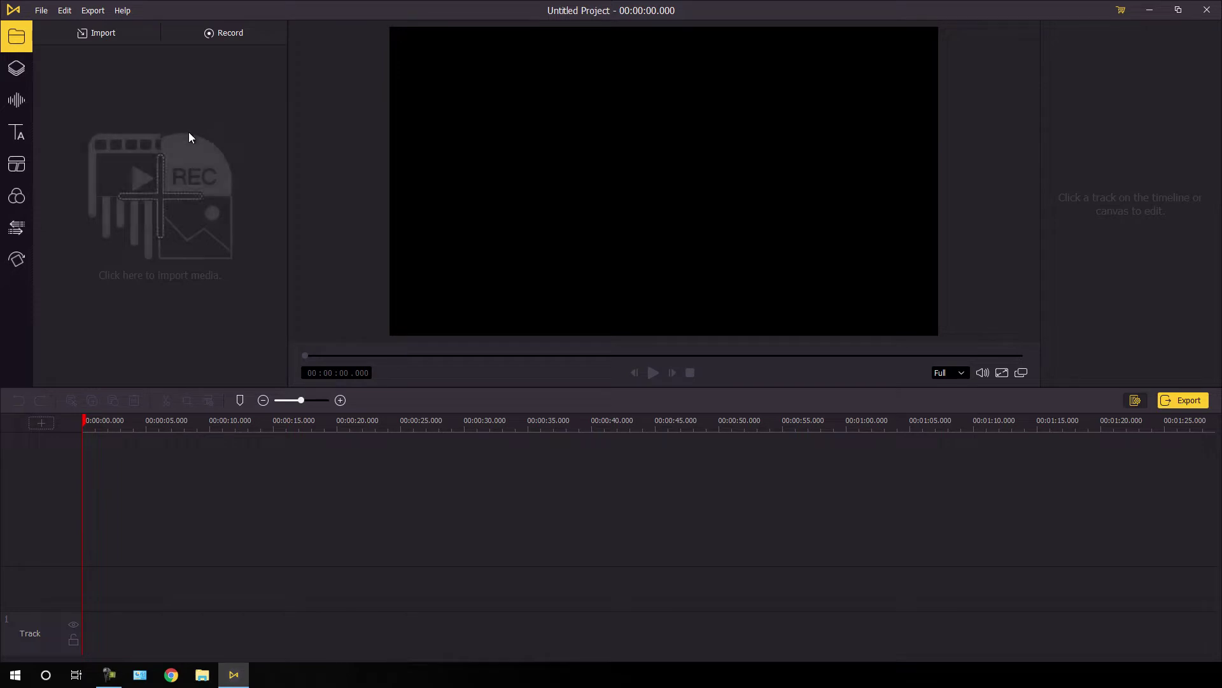
Step: Show the background library with its 33 colour and gradient presets
click(14, 71)
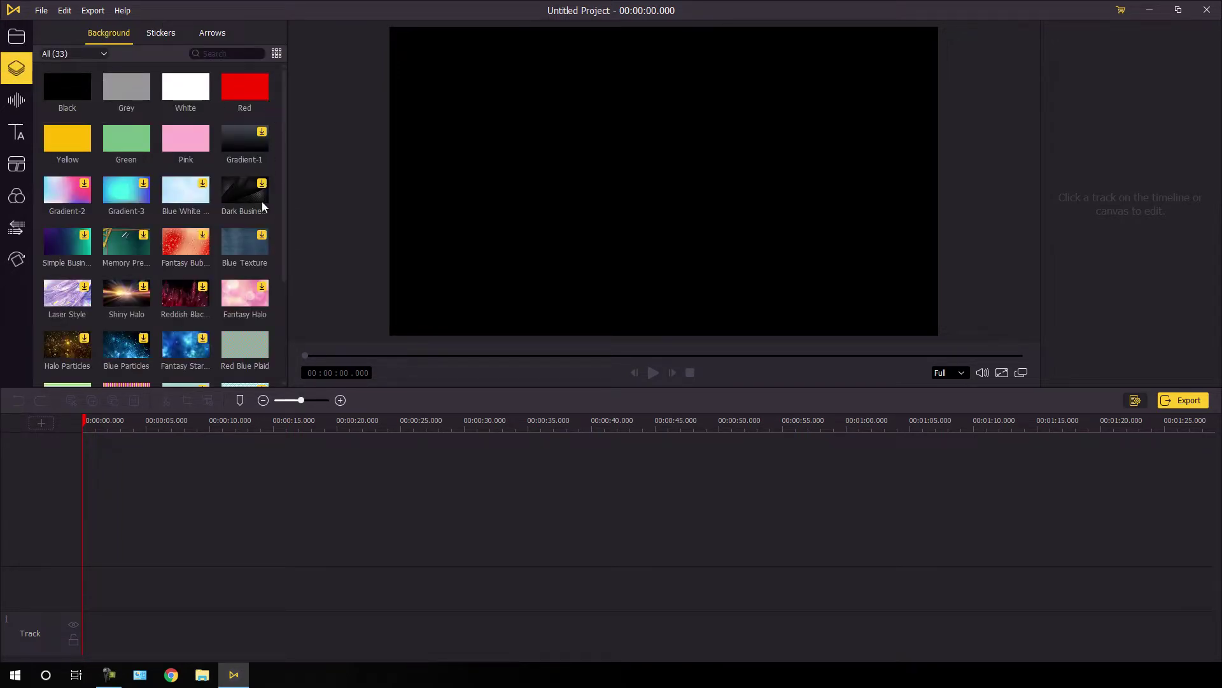
Step: Browse the background music library, then show the 18 static text style presets
scroll(258, 245, down, 1)
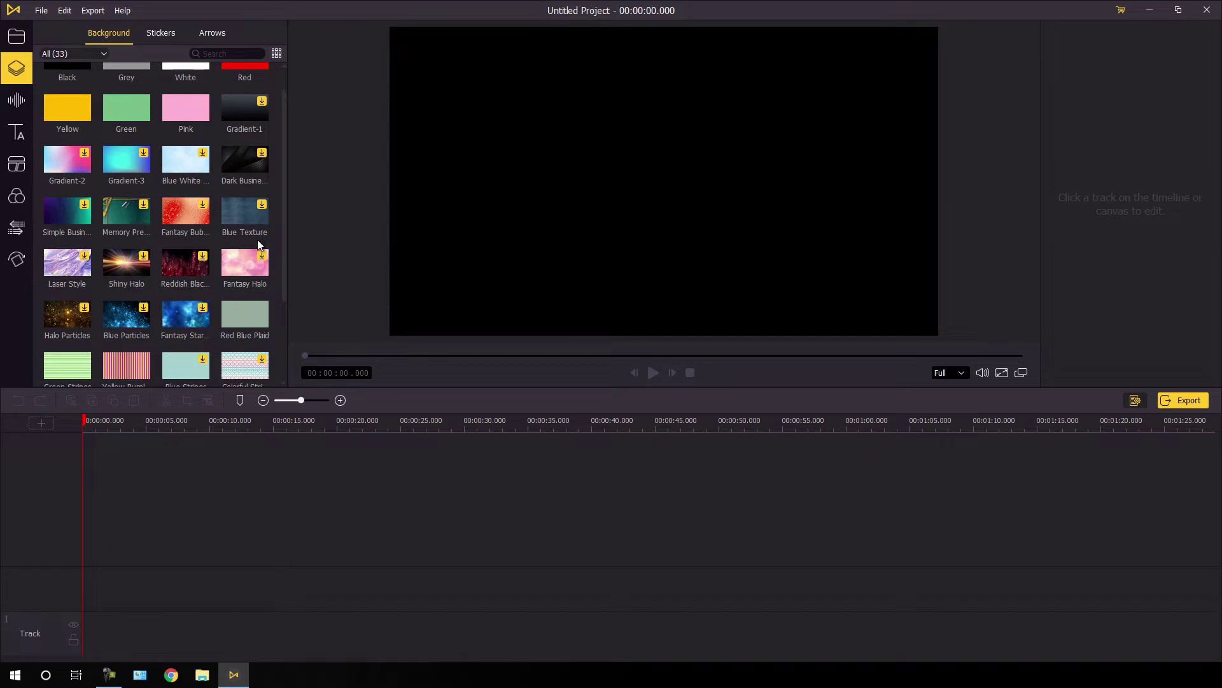
click(16, 100)
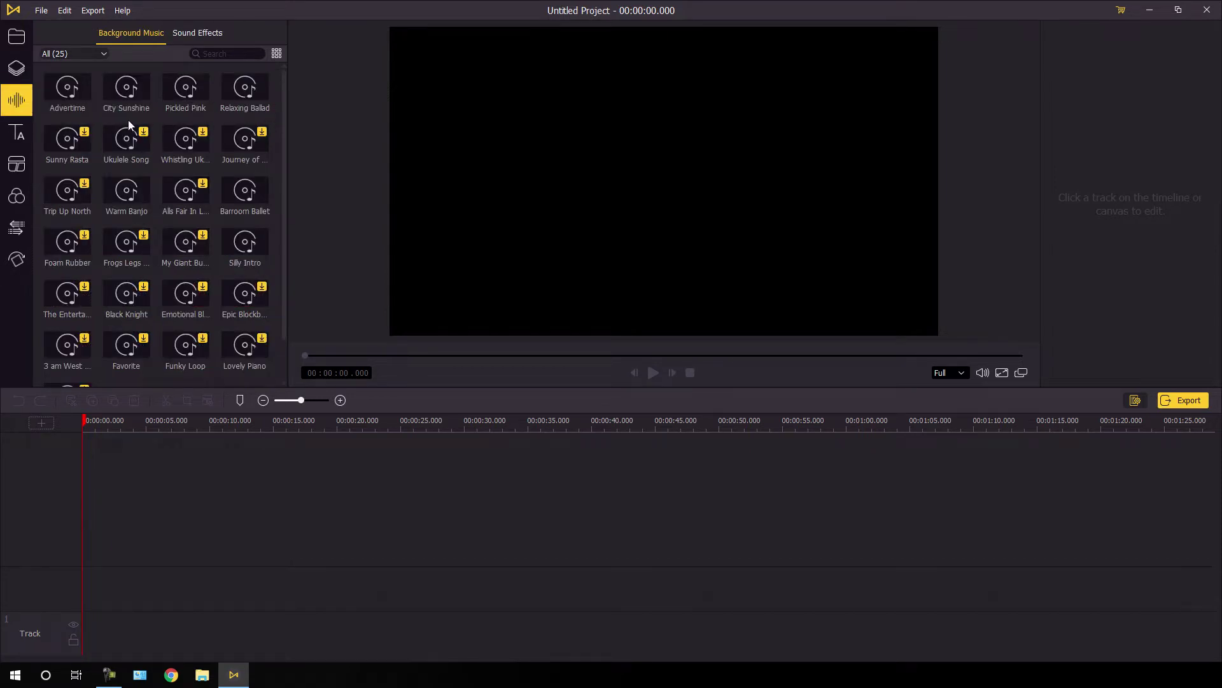
click(19, 133)
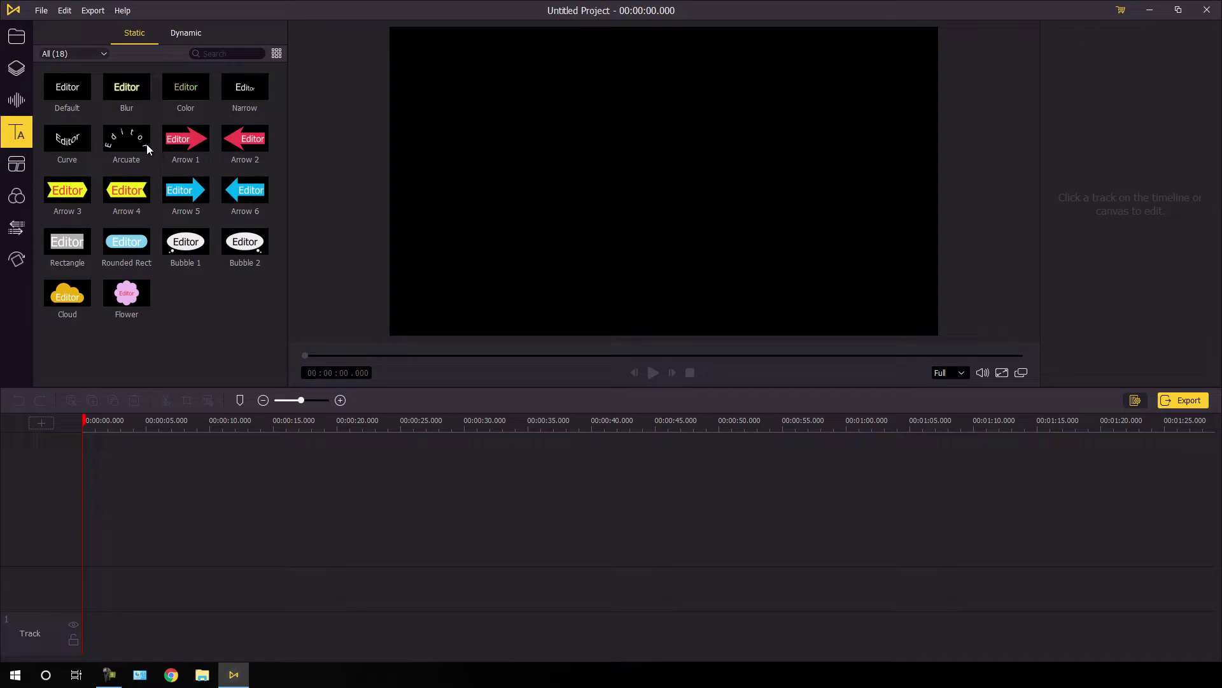
Step: Scroll through the split-screen layout grid, then switch to the filter presets
click(18, 165)
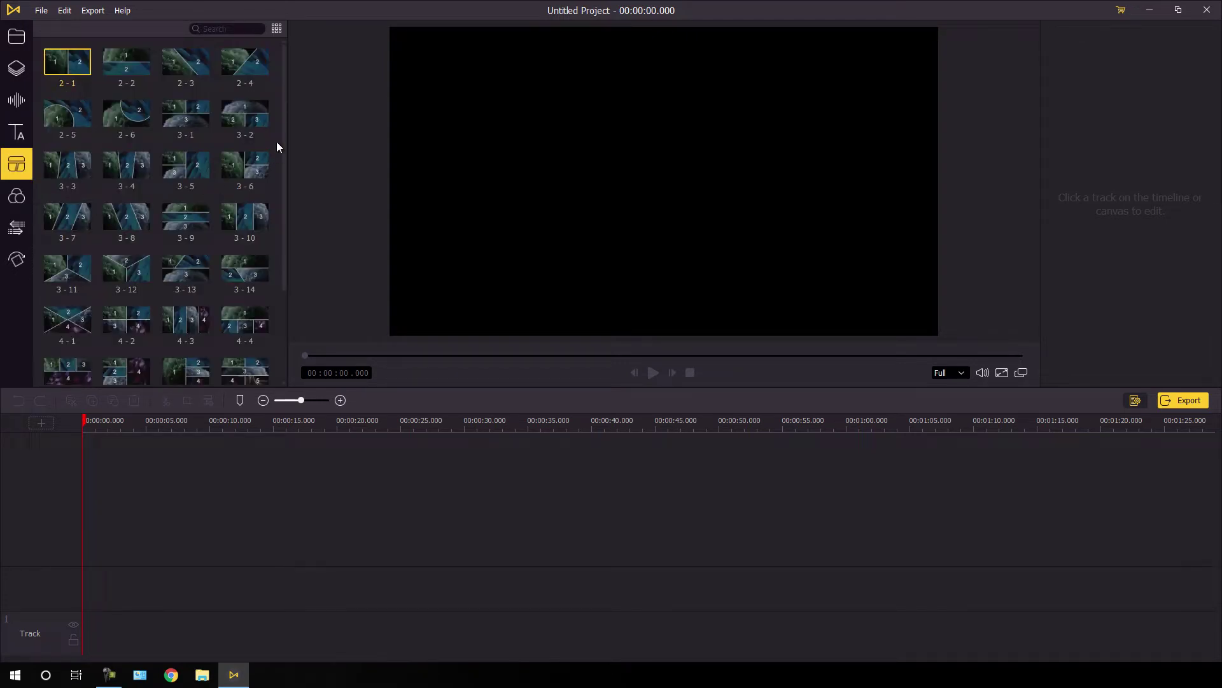
mouse_move(284, 139)
mouse_down()
mouse_move(285, 238)
mouse_move(282, 120)
mouse_up()
click(17, 197)
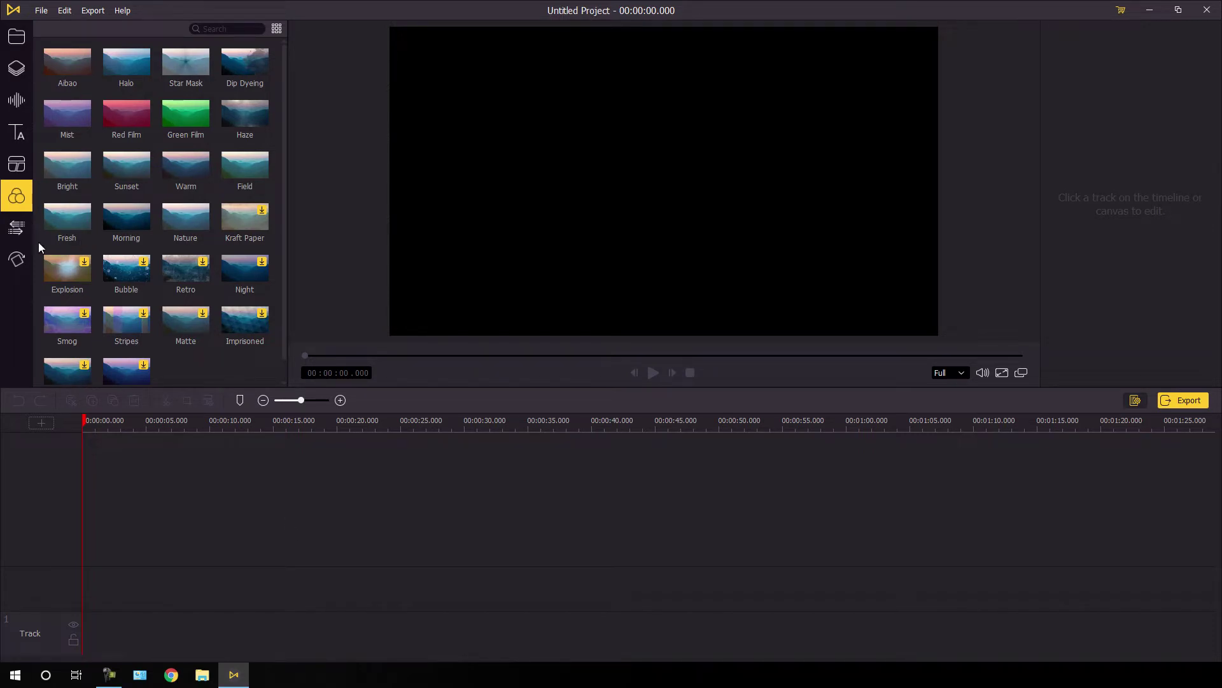
Step: Scroll through the transition effects, then switch to the clip animation presets
click(20, 230)
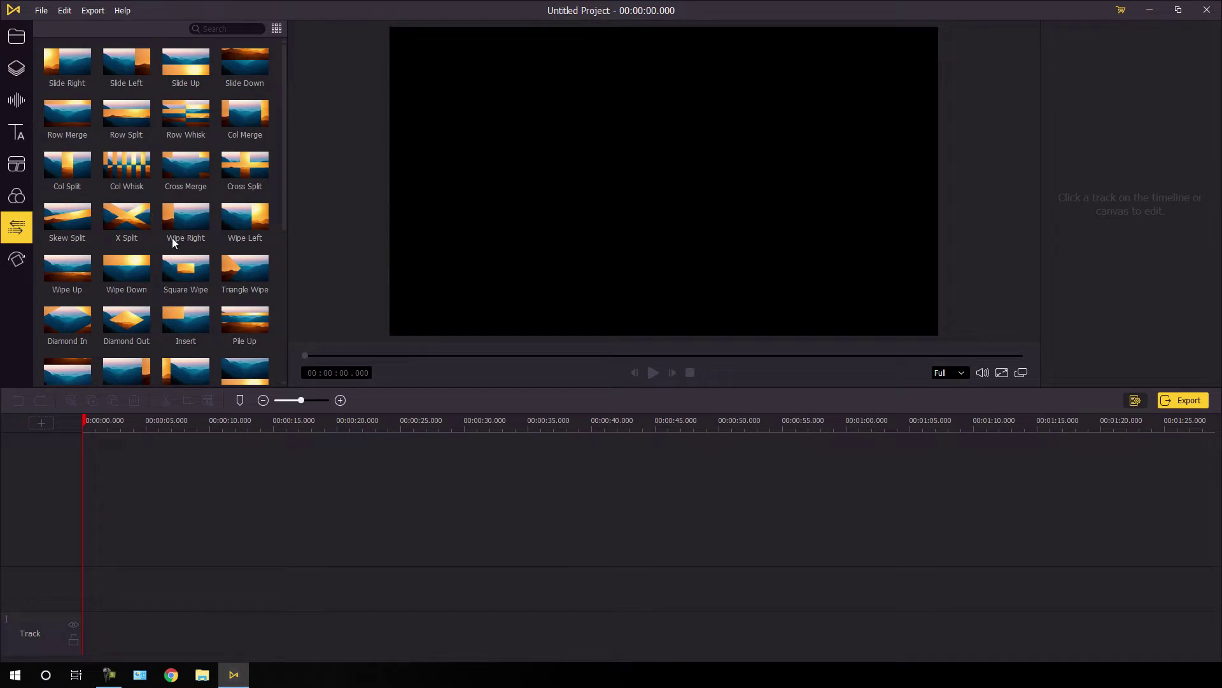
scroll(172, 238, down, 2)
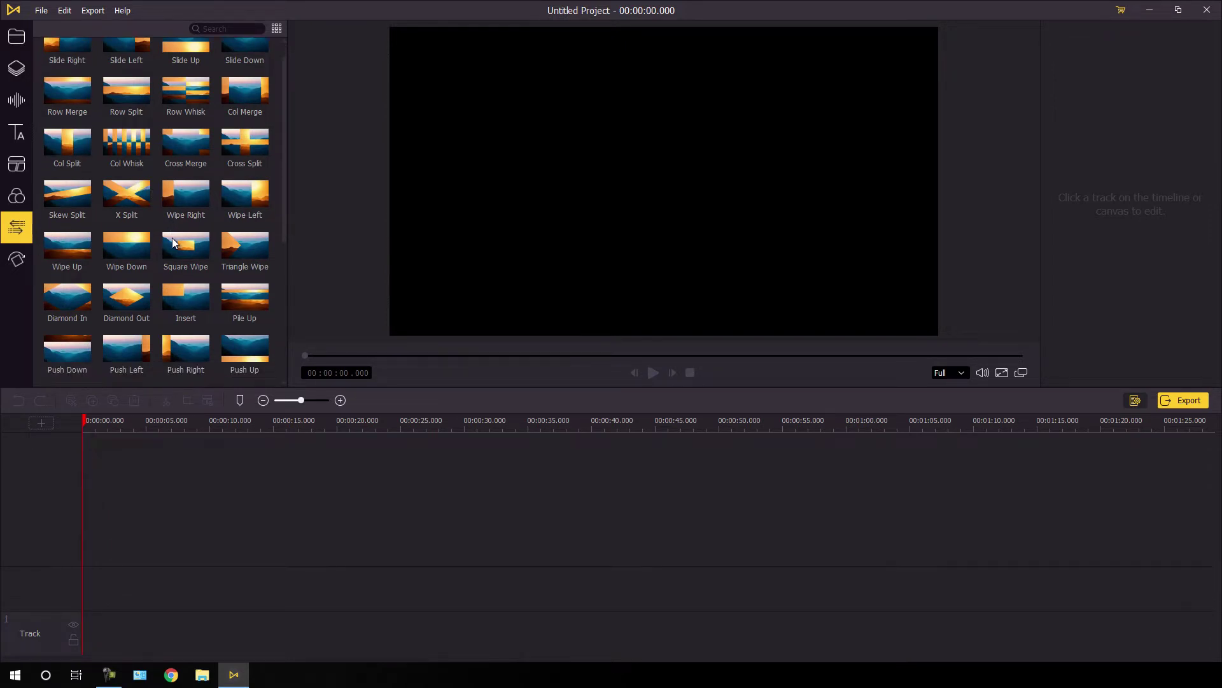
scroll(172, 238, down, 2)
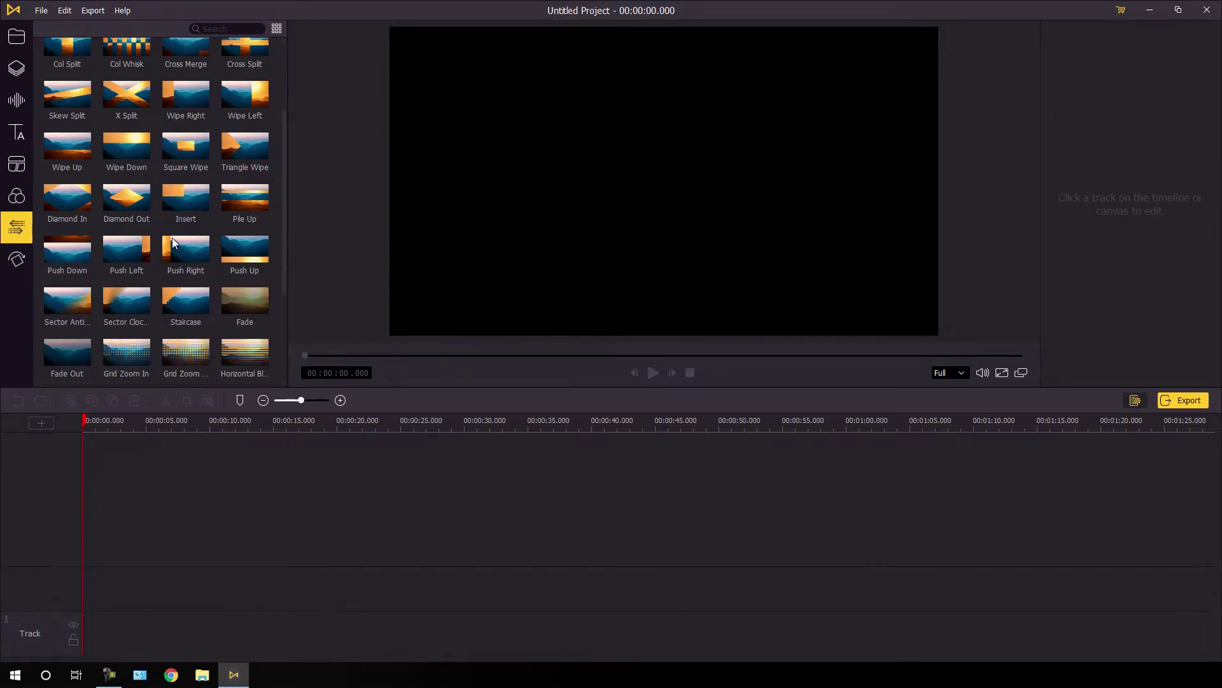
scroll(172, 238, up, 3)
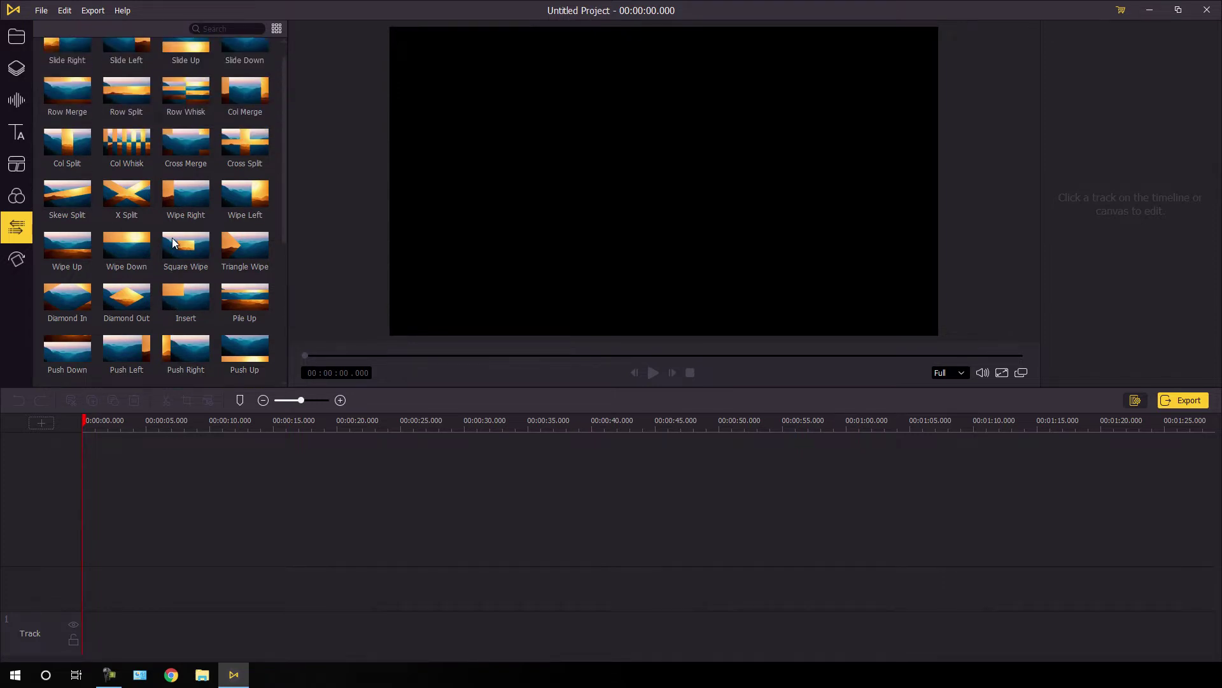
scroll(173, 242, up, 1)
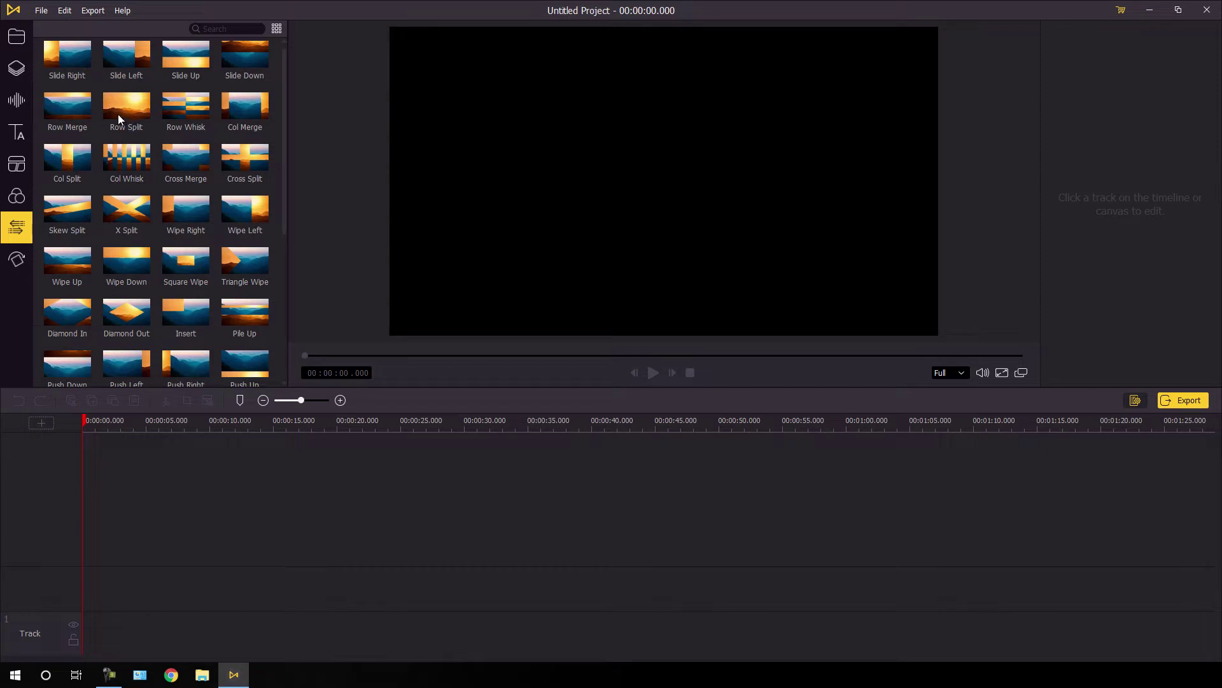
click(17, 260)
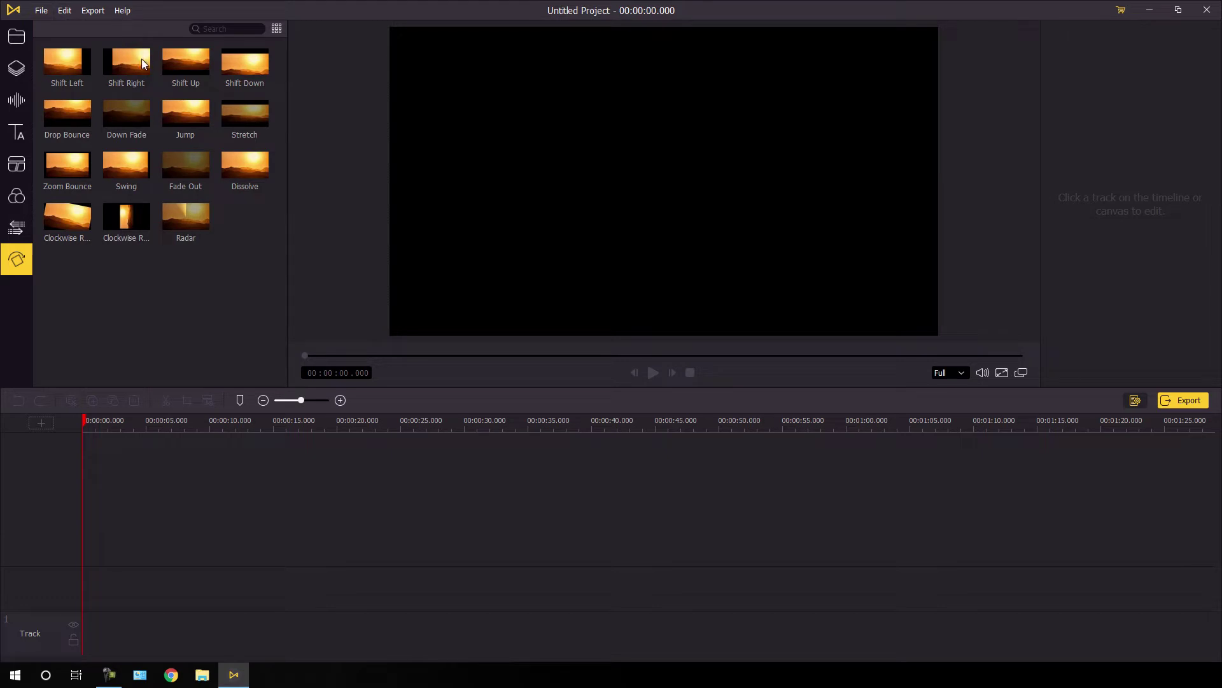
Step: Look through the Help menu options and move across to the File menu
click(123, 11)
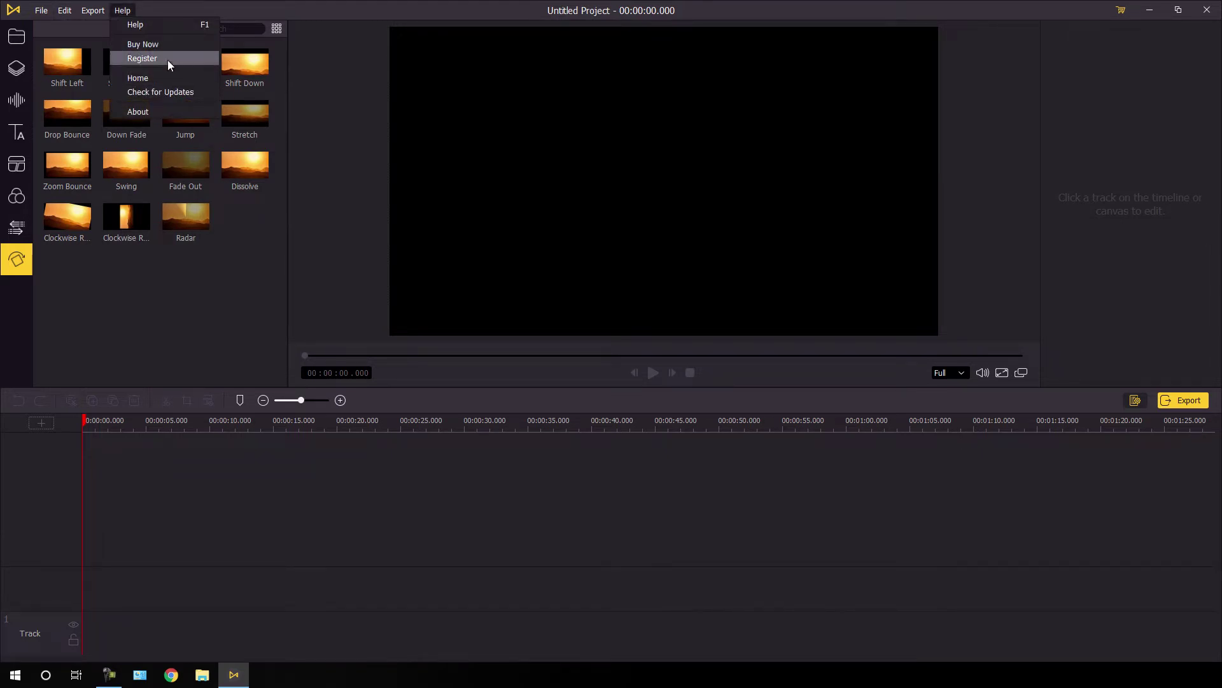
mouse_move(94, 12)
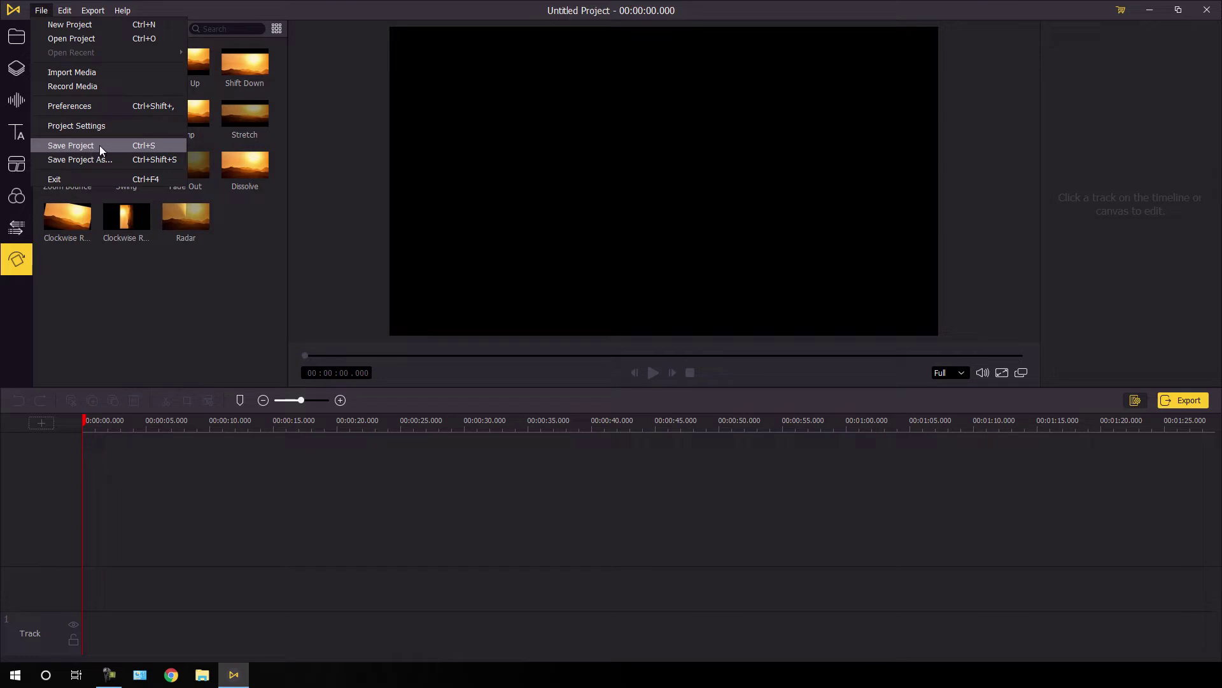
Step: Check the Project Settings size and frame rate lists, keeping 1280*720 and 25 fps
click(111, 126)
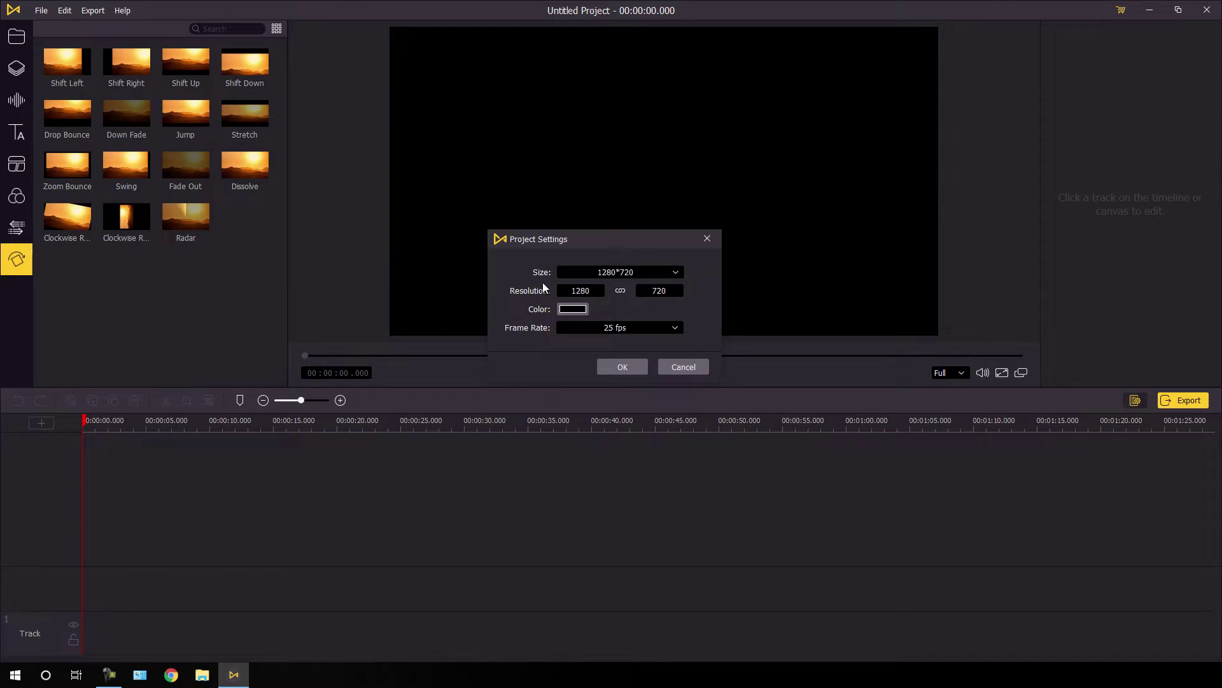
click(676, 274)
click(667, 271)
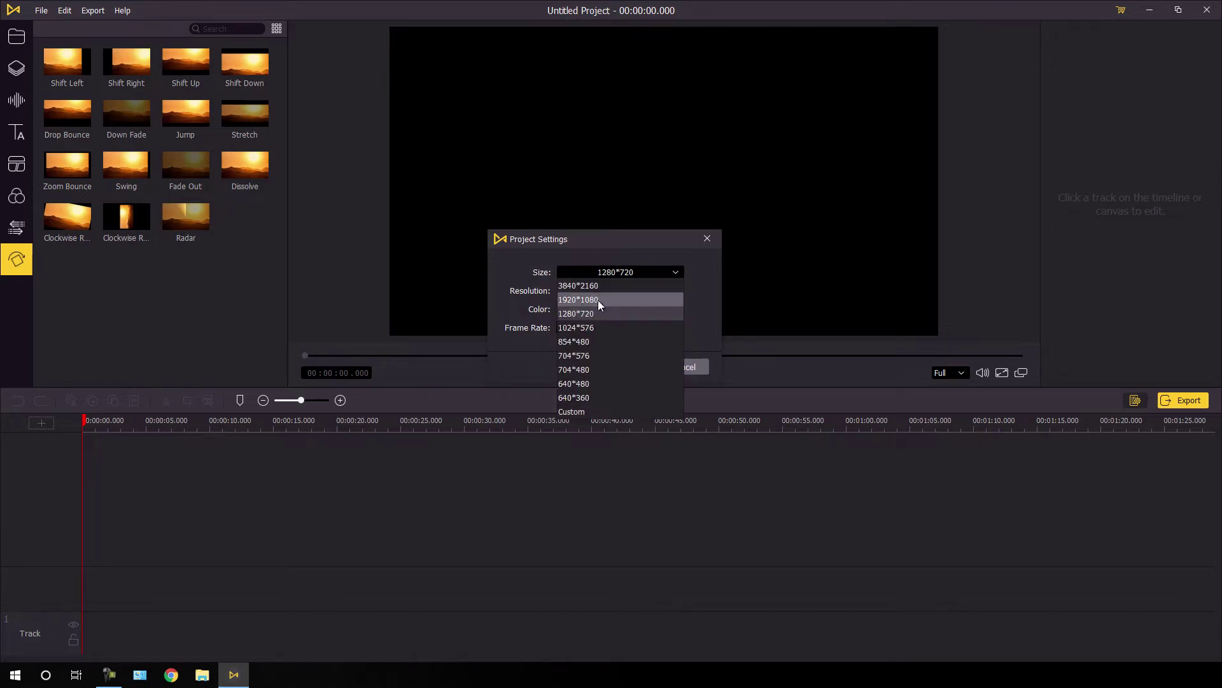
click(667, 272)
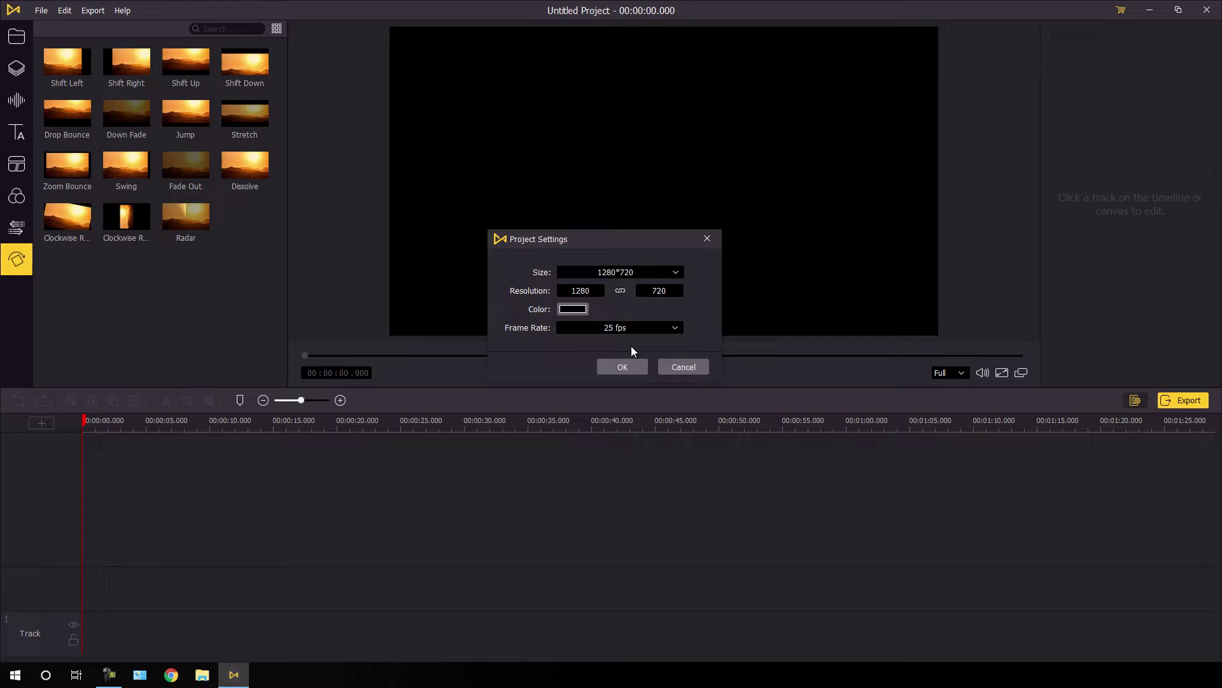
click(674, 327)
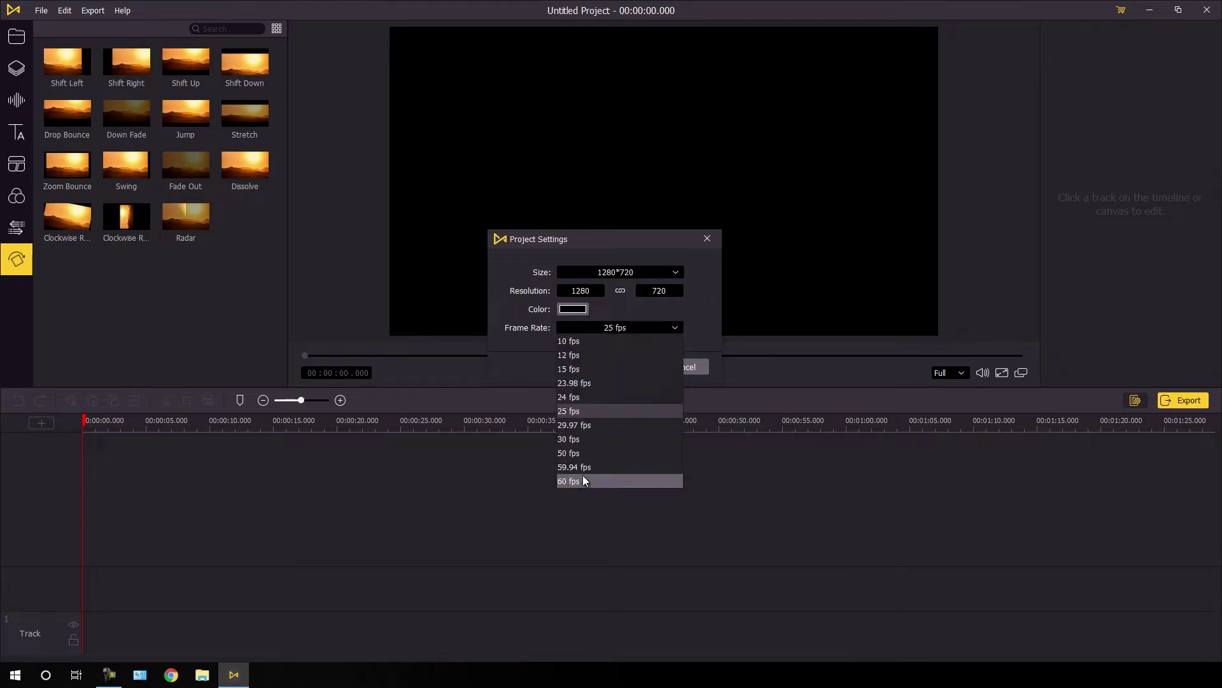
click(609, 327)
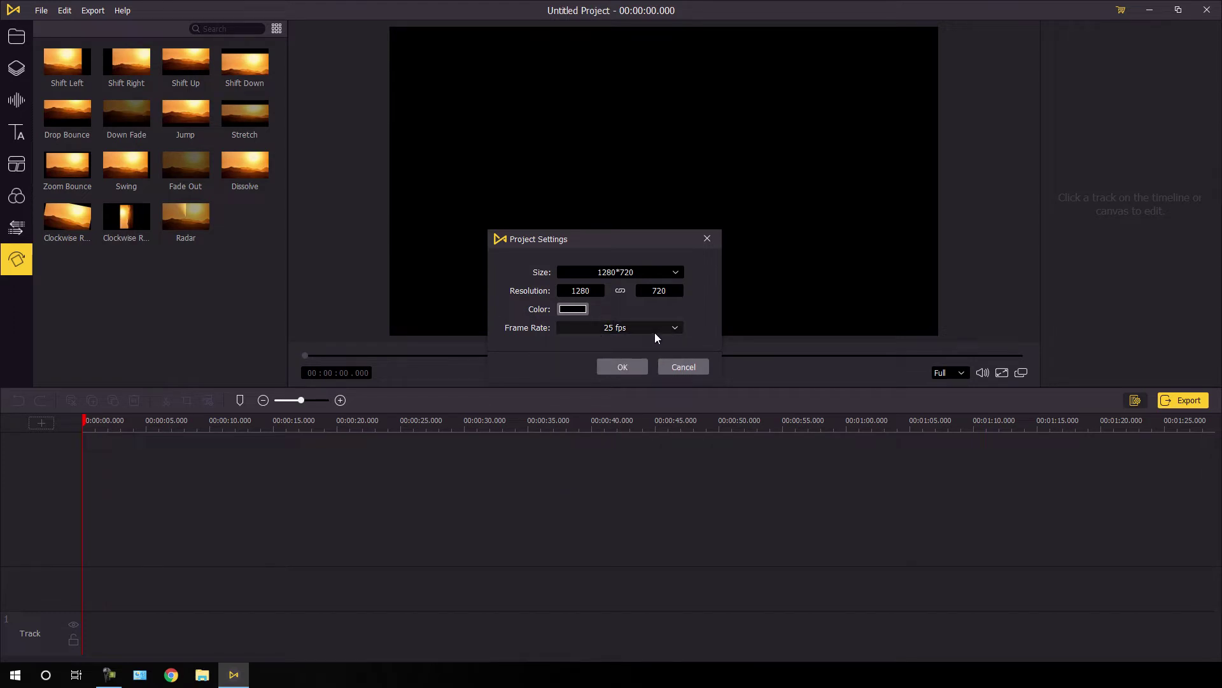
click(620, 368)
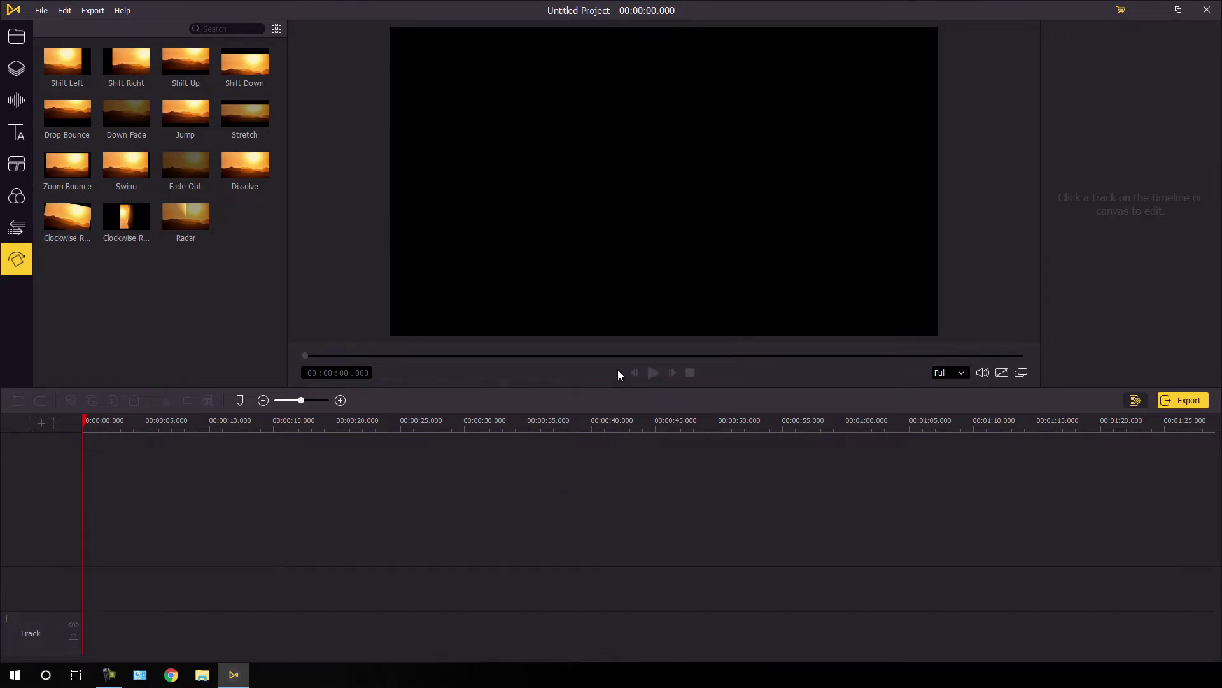
Step: Multi-select Photography, Pexels Videos 2786540 and 2330708 in Video Clips and import them
click(17, 36)
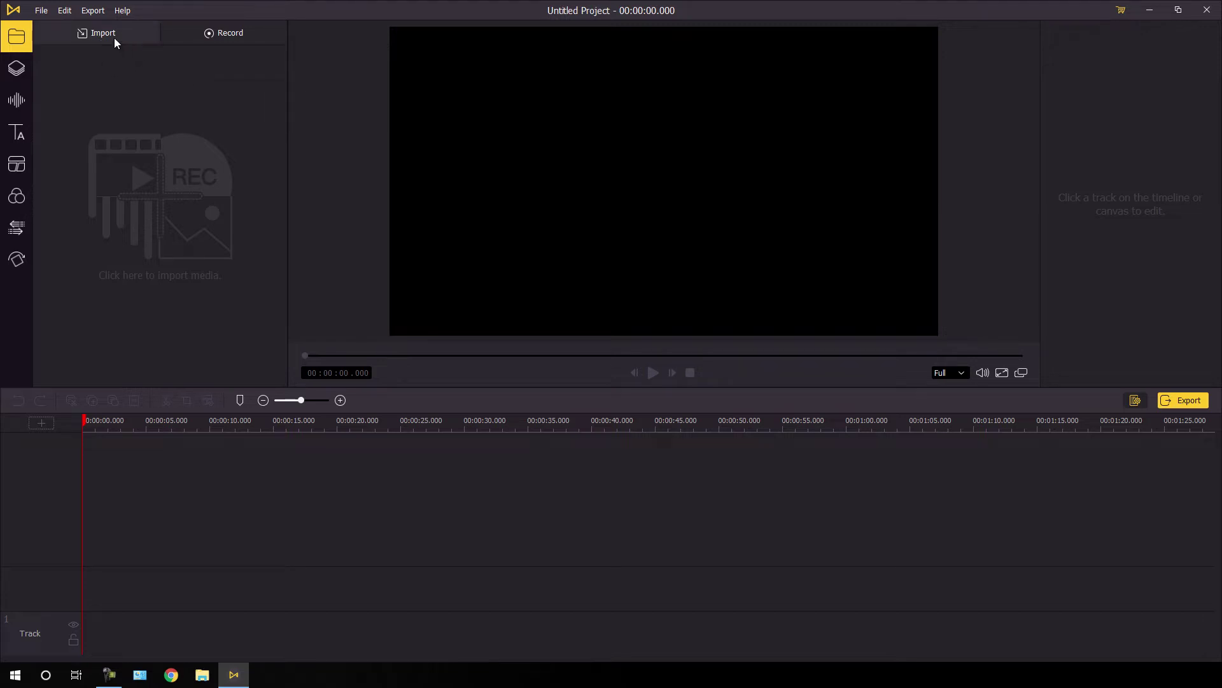
click(156, 197)
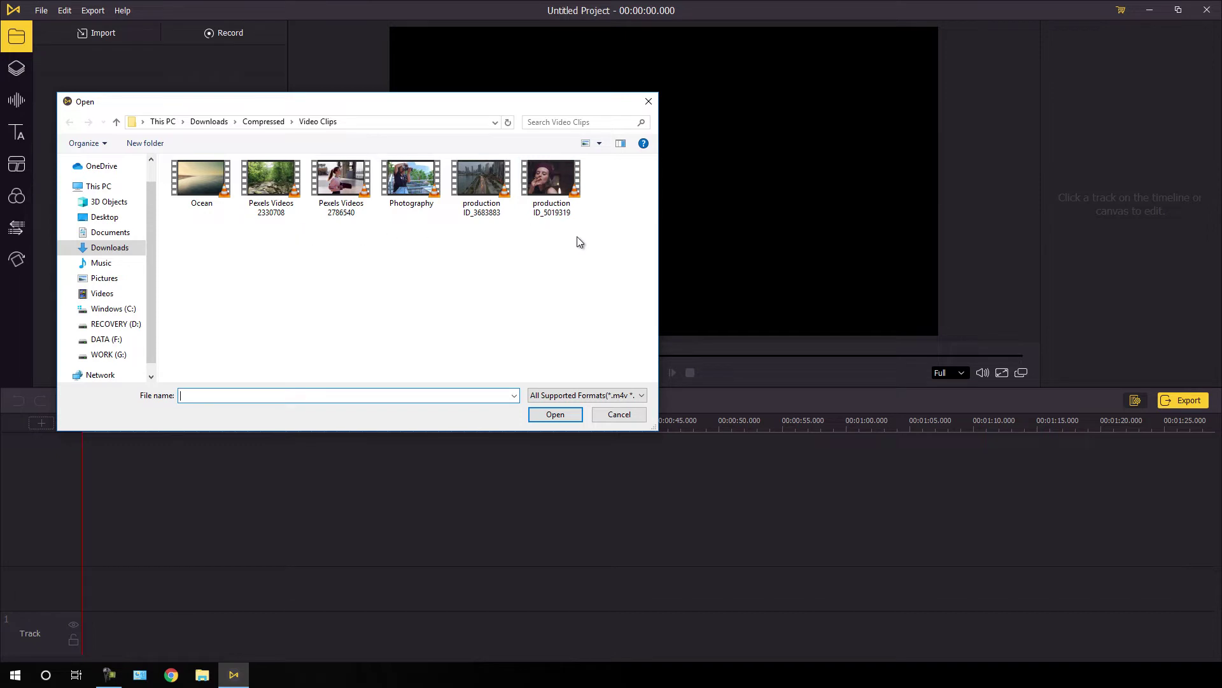
click(413, 190)
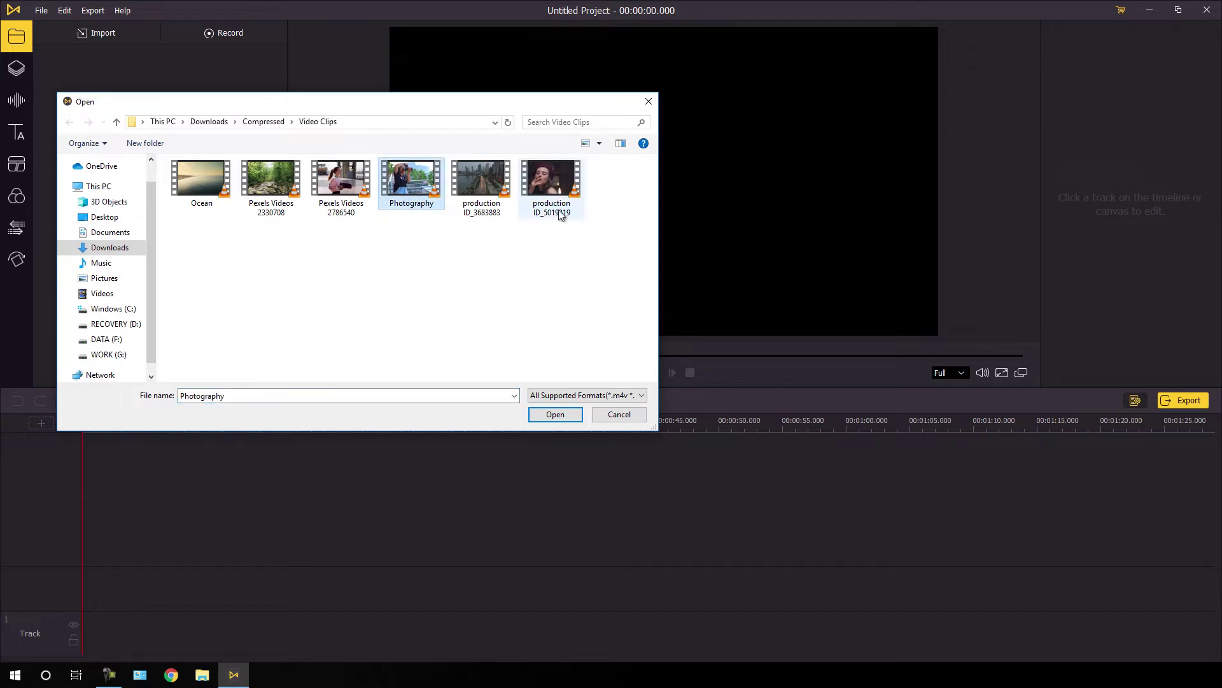
ctrl+click(344, 191)
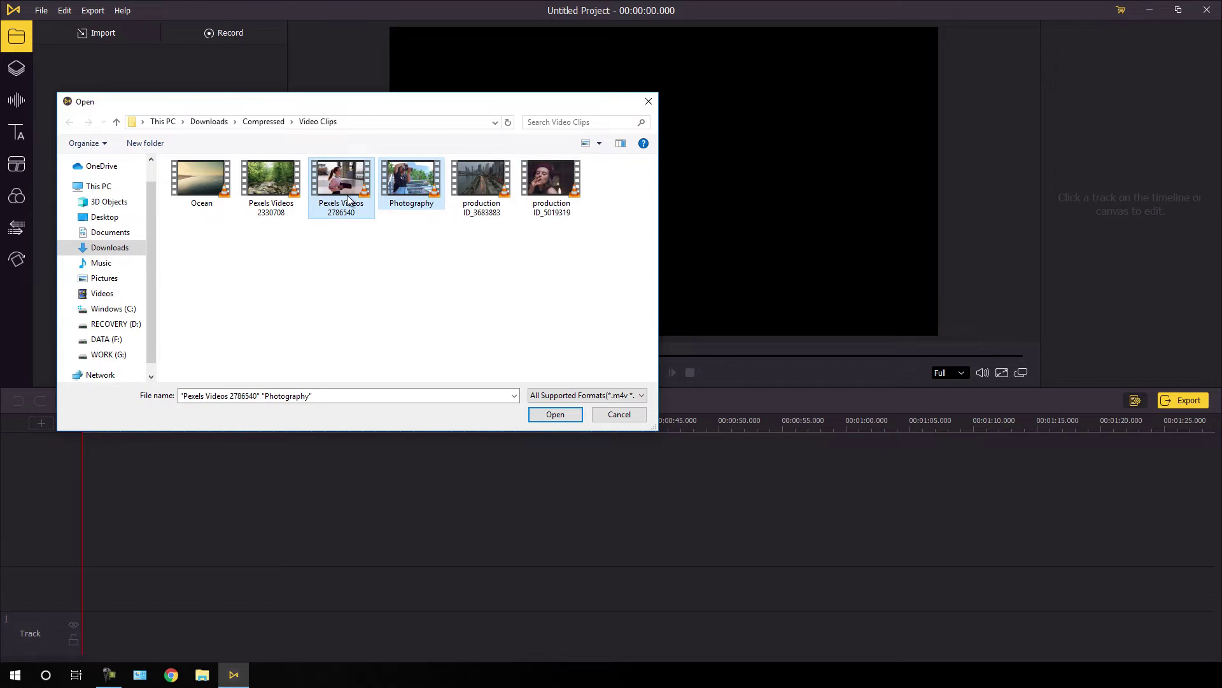
ctrl+click(274, 185)
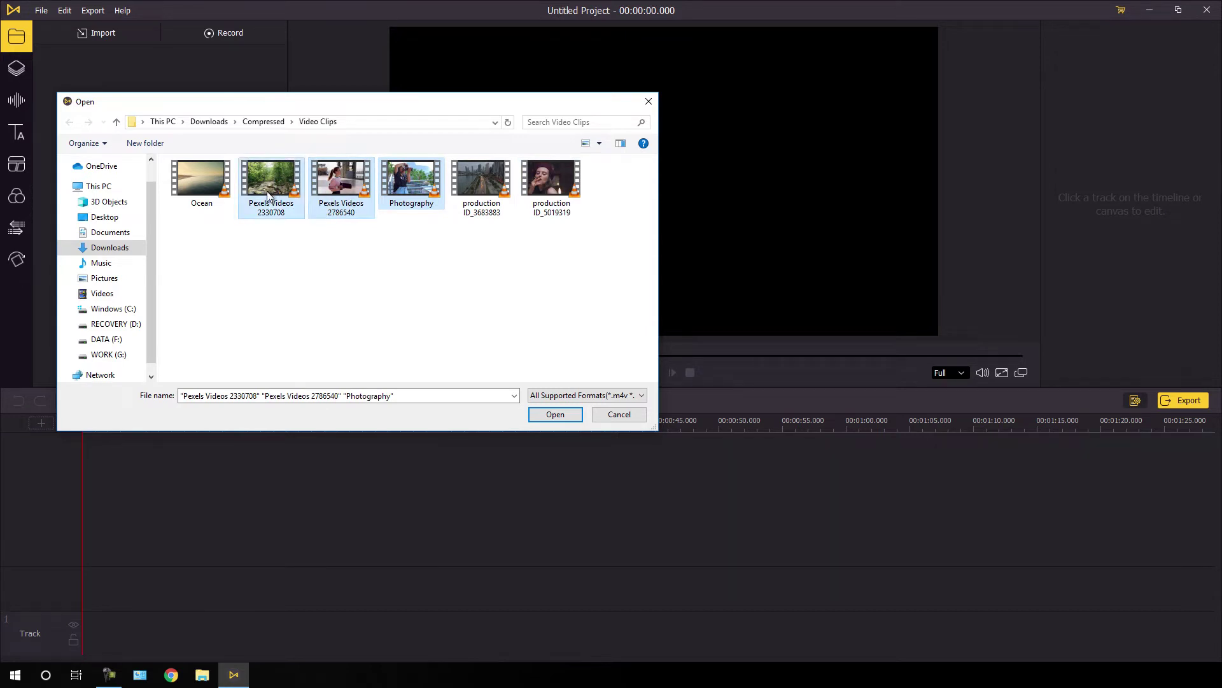
click(540, 415)
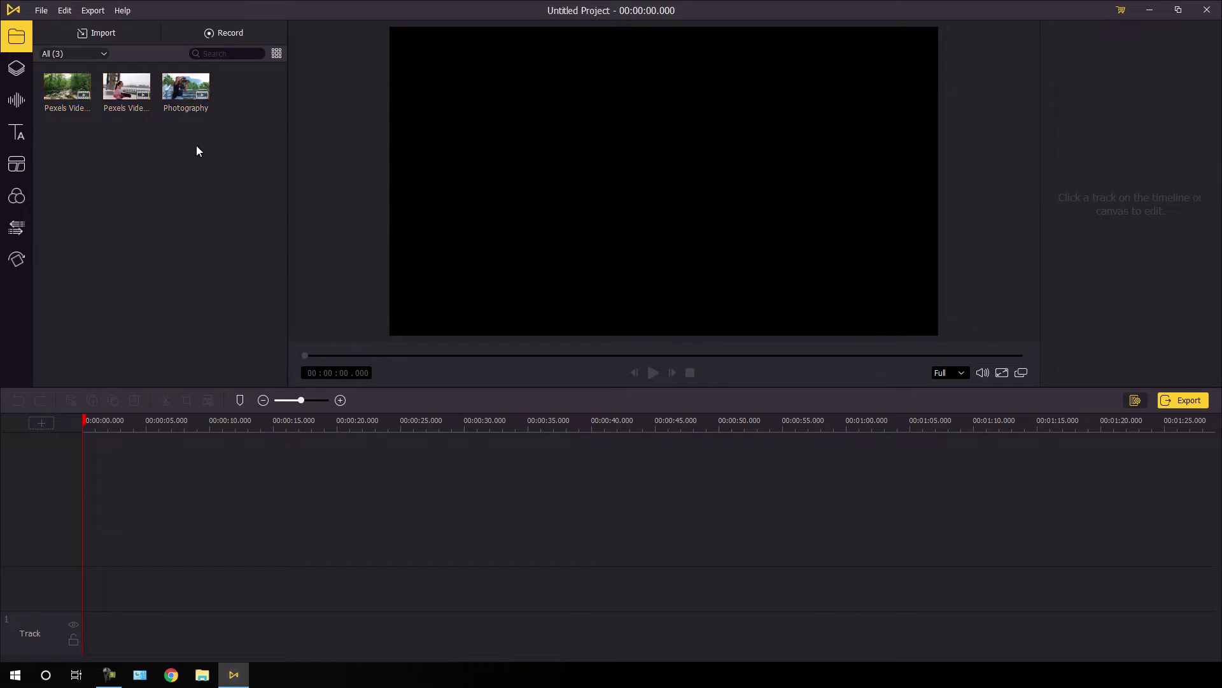
Step: Drop Photography on Track 2, accept Match to Media, zoom the timeline, and cue 00:00:07.100
drag(182, 89, 626, 298)
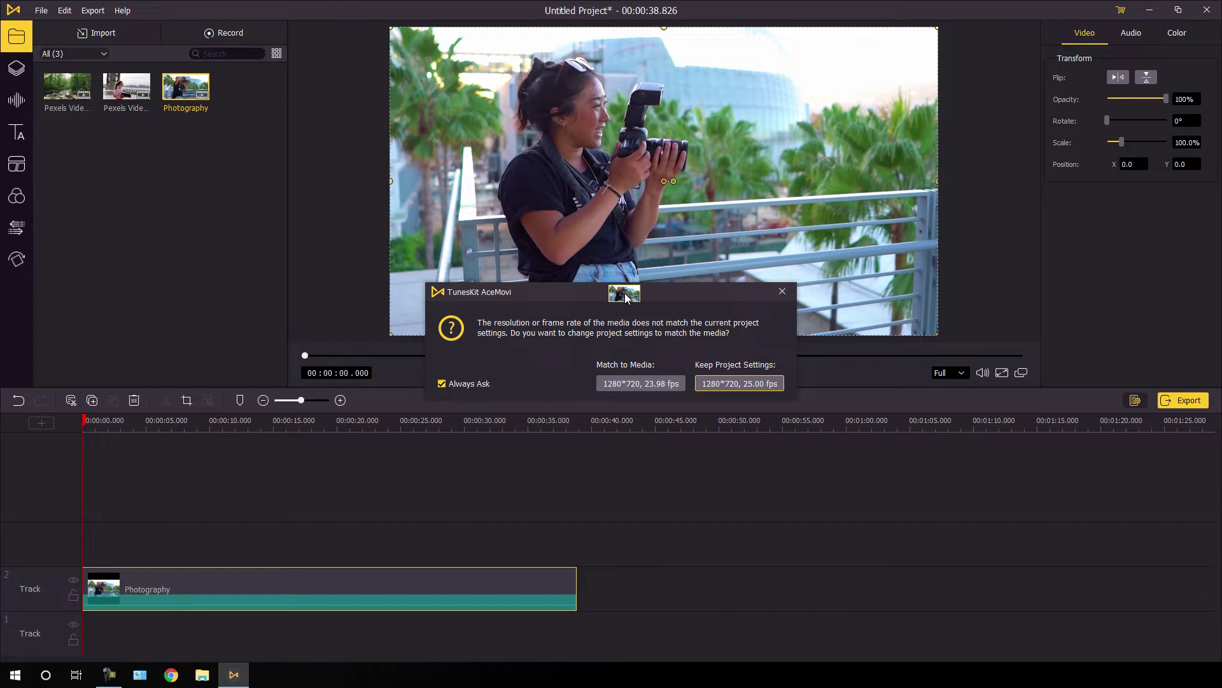
drag(626, 299, 627, 376)
click(624, 384)
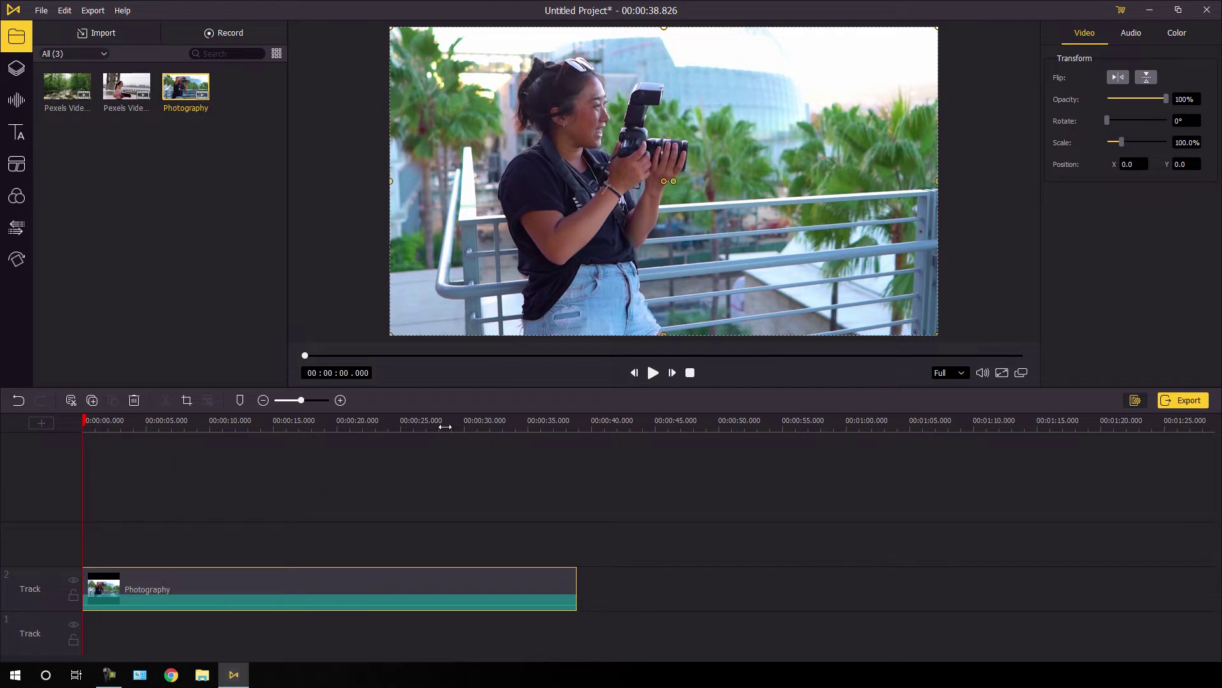
drag(447, 426, 706, 425)
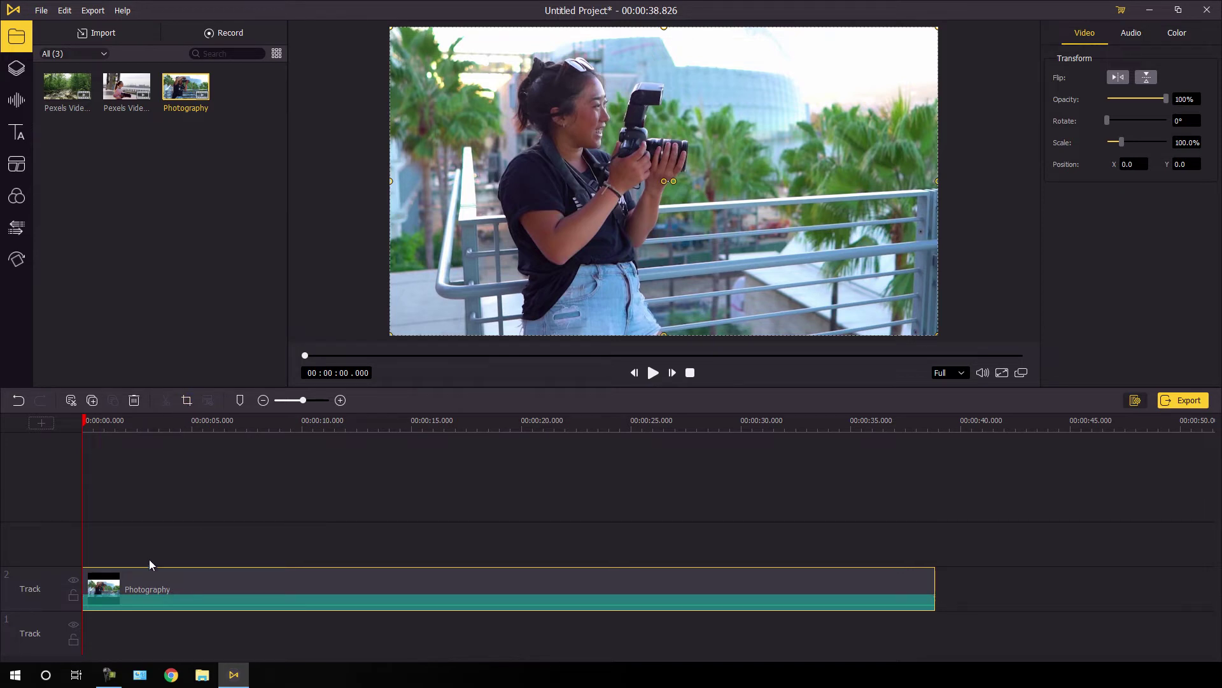
drag(83, 427, 240, 454)
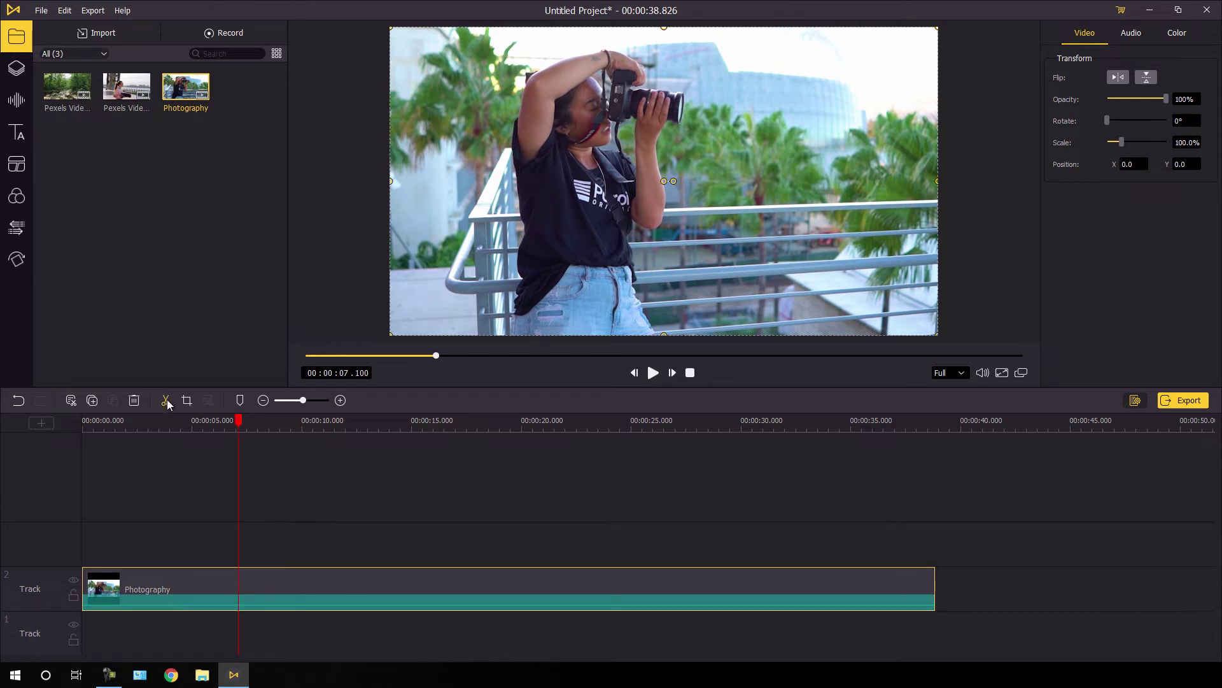
Step: Split Photography at 7.1 seconds and delete the part after it
right_click(246, 586)
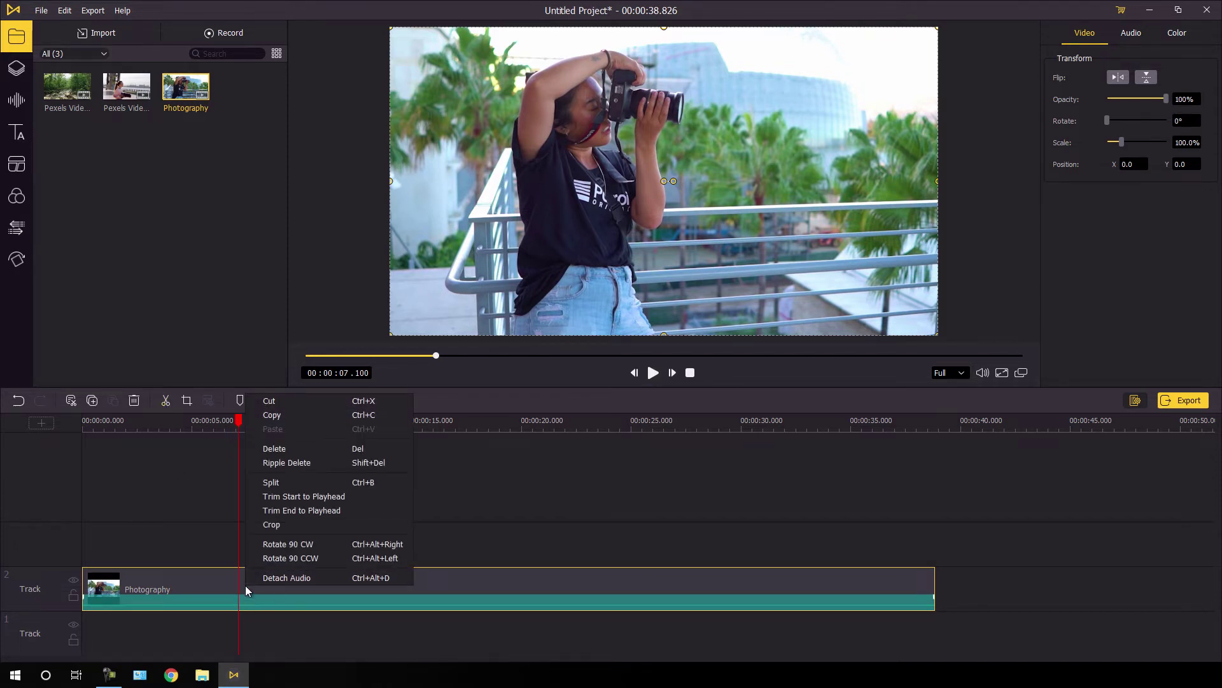
click(298, 482)
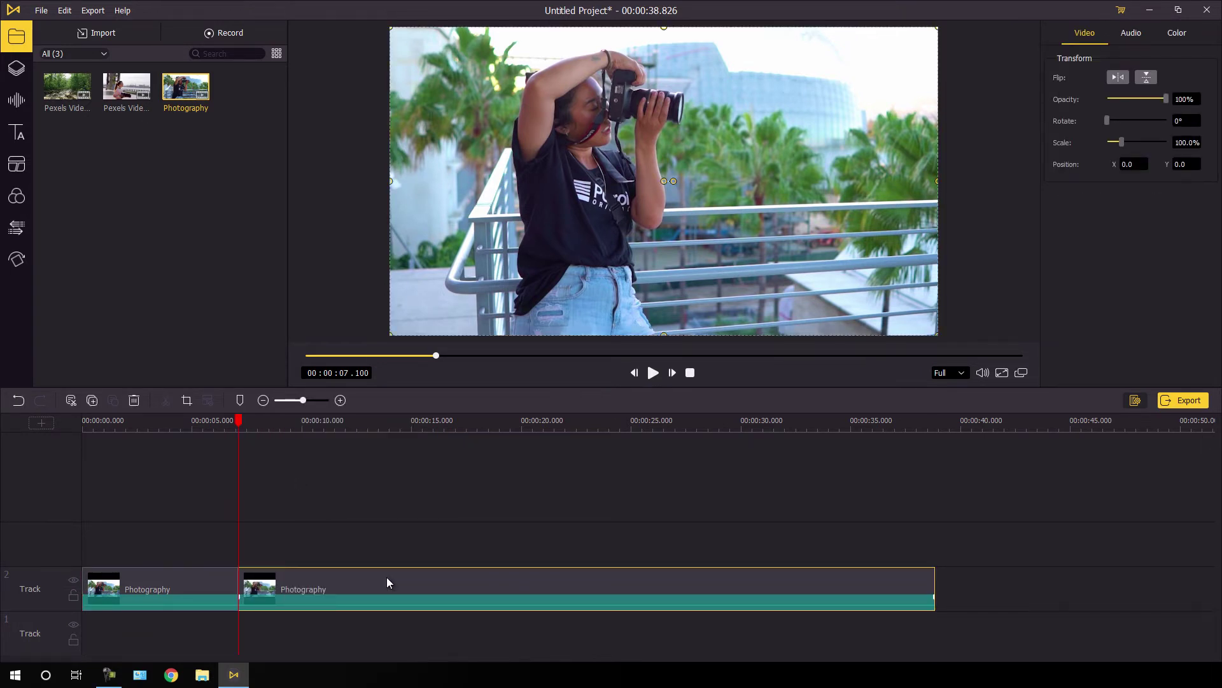
key(Delete)
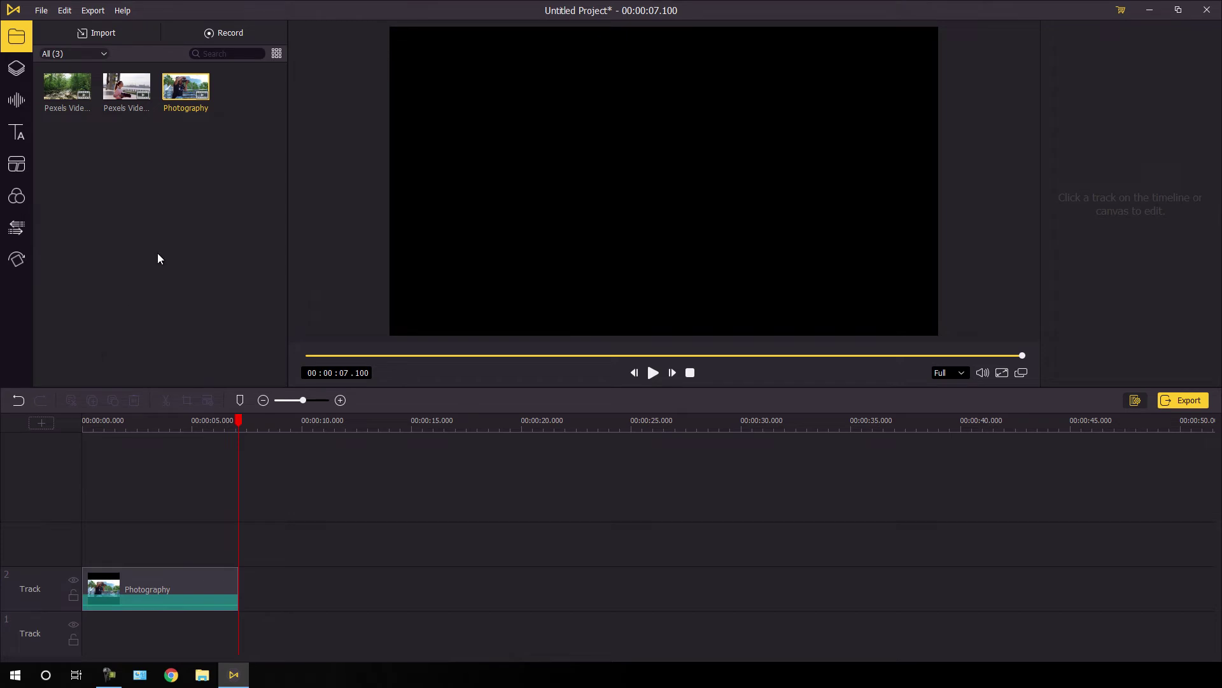
Step: Add Pexels Videos 2786540 after Photography and cut it off at about 15 seconds
click(112, 184)
drag(128, 84, 235, 582)
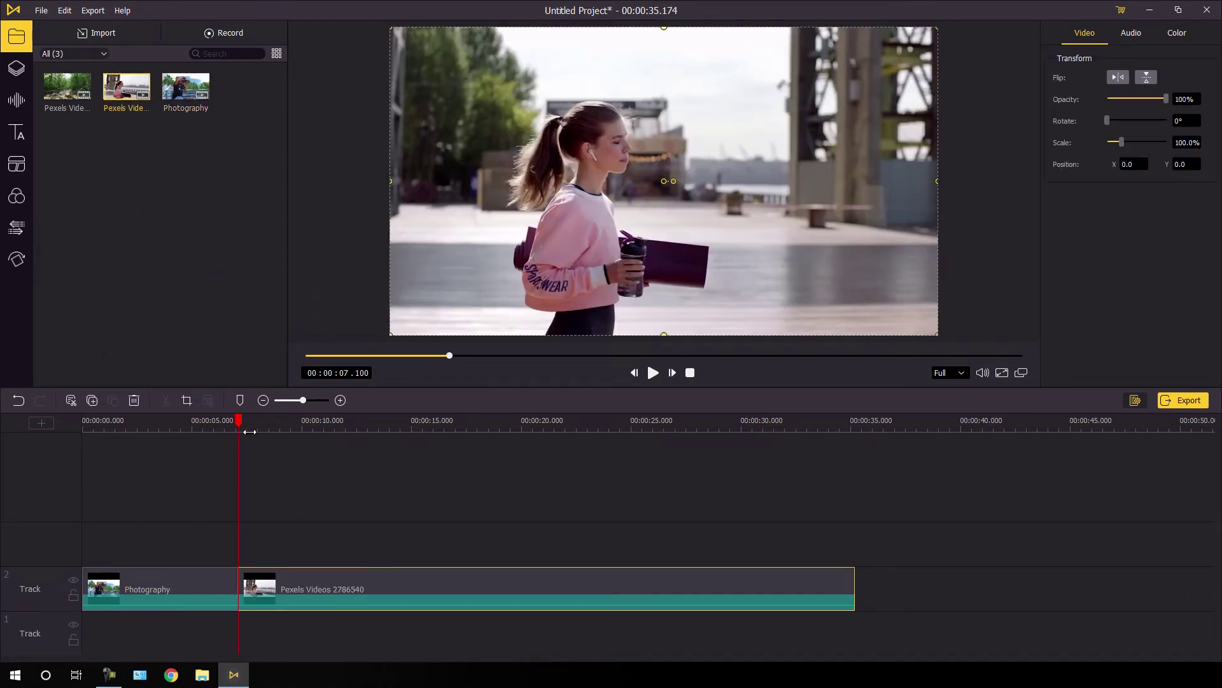
click(264, 428)
drag(260, 435, 417, 456)
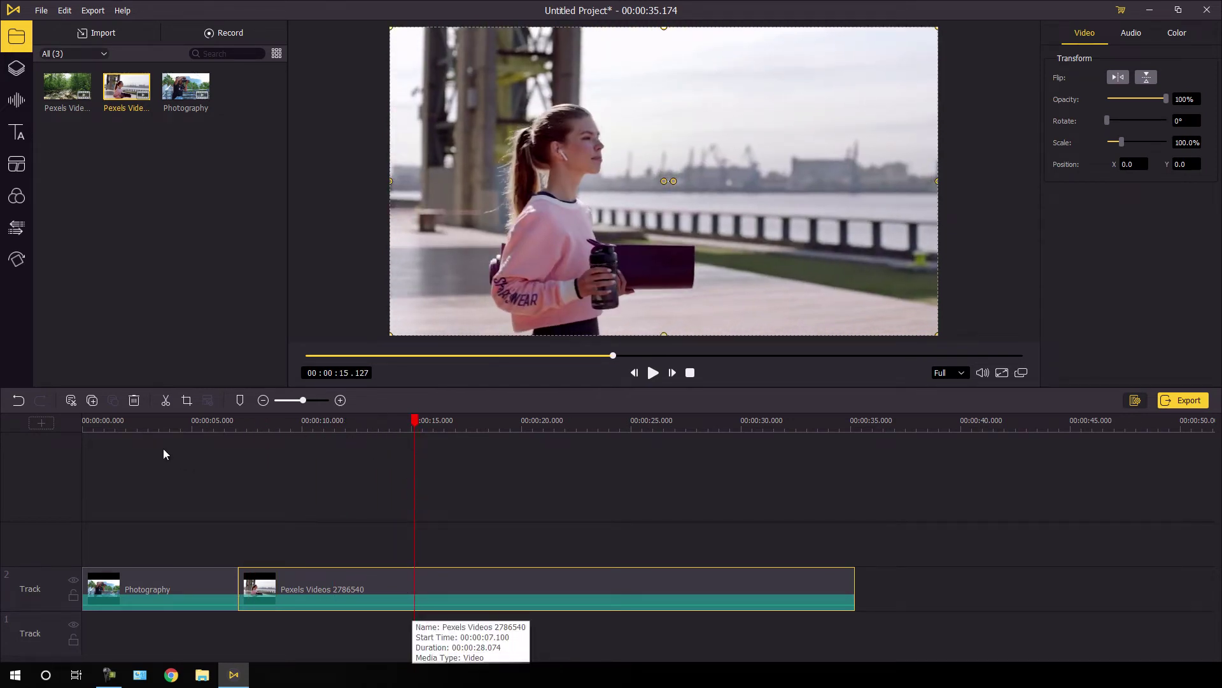
click(166, 399)
click(559, 584)
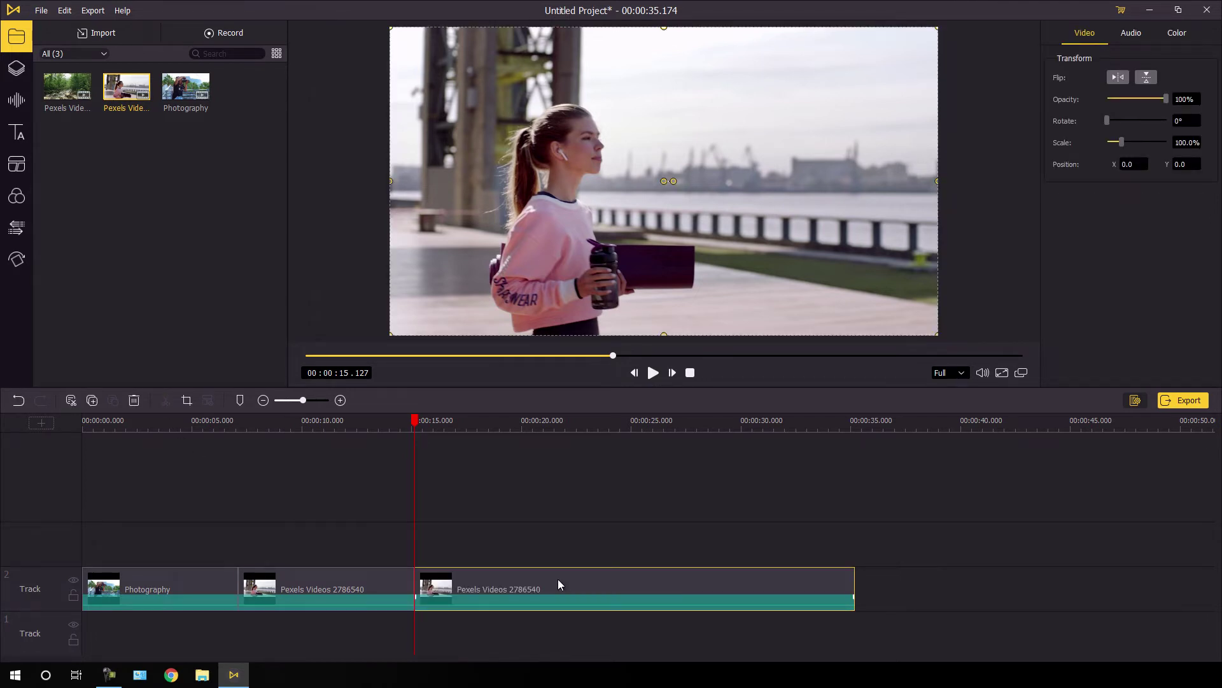
key(Delete)
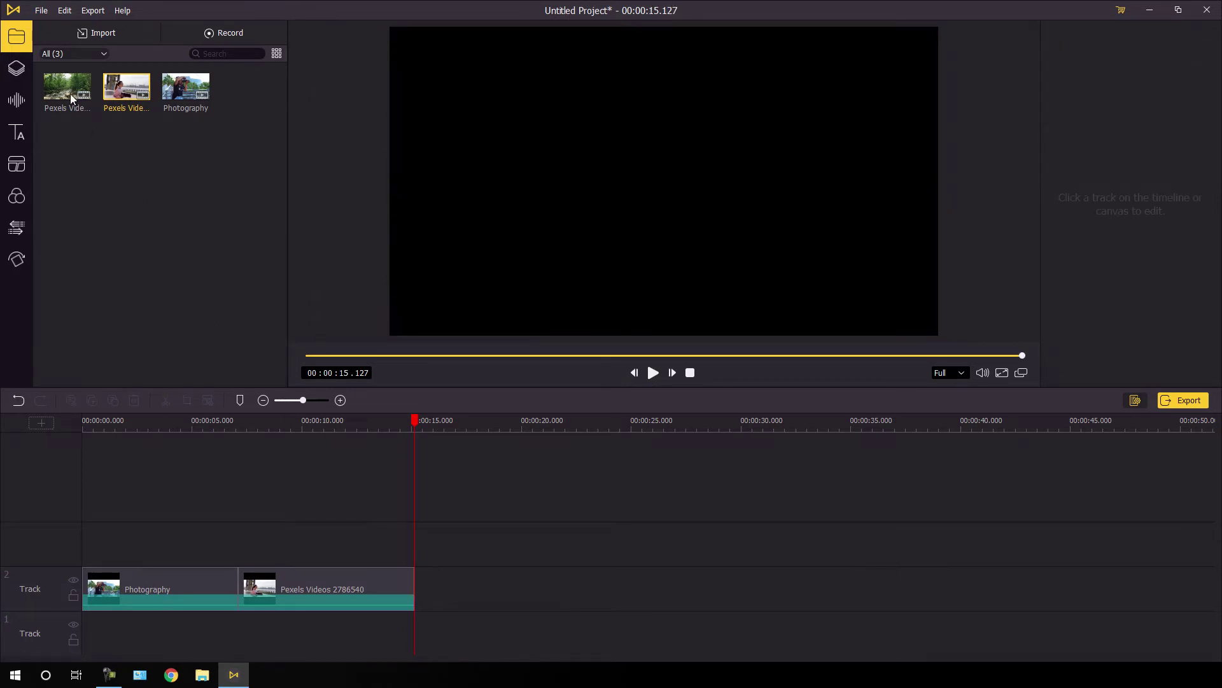
Step: Append Pexels Videos 2330708, split it at 23.5 seconds, and delete its tail
drag(65, 85, 418, 578)
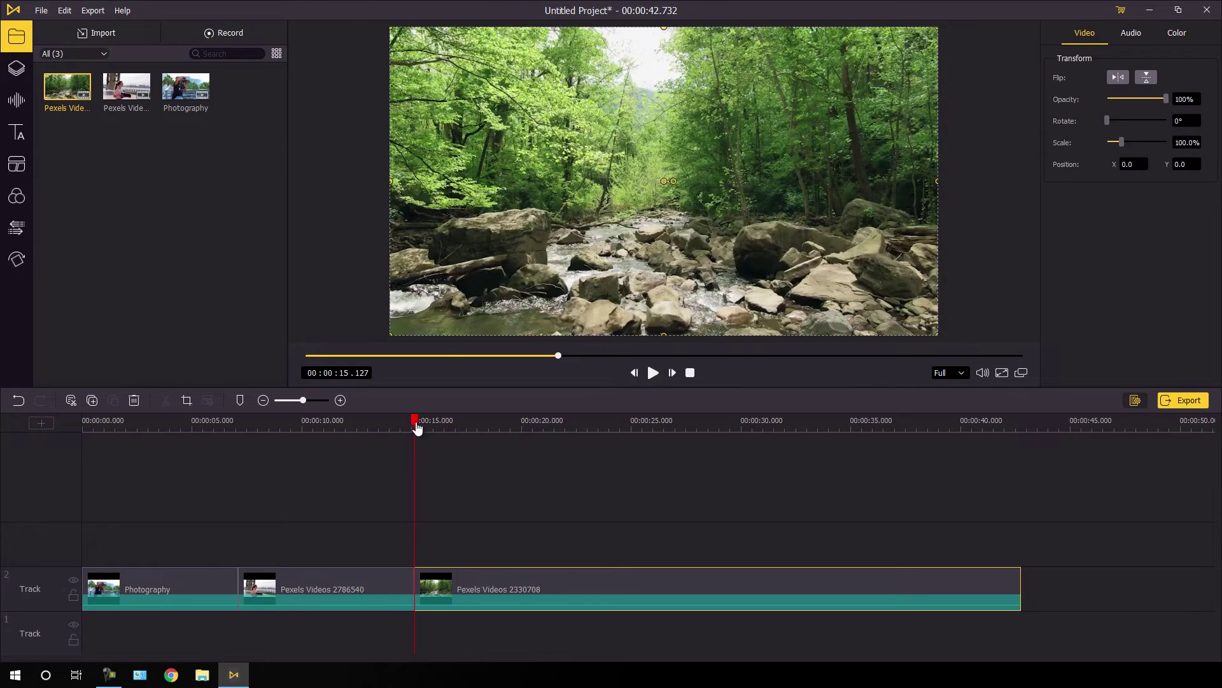
drag(417, 427, 600, 426)
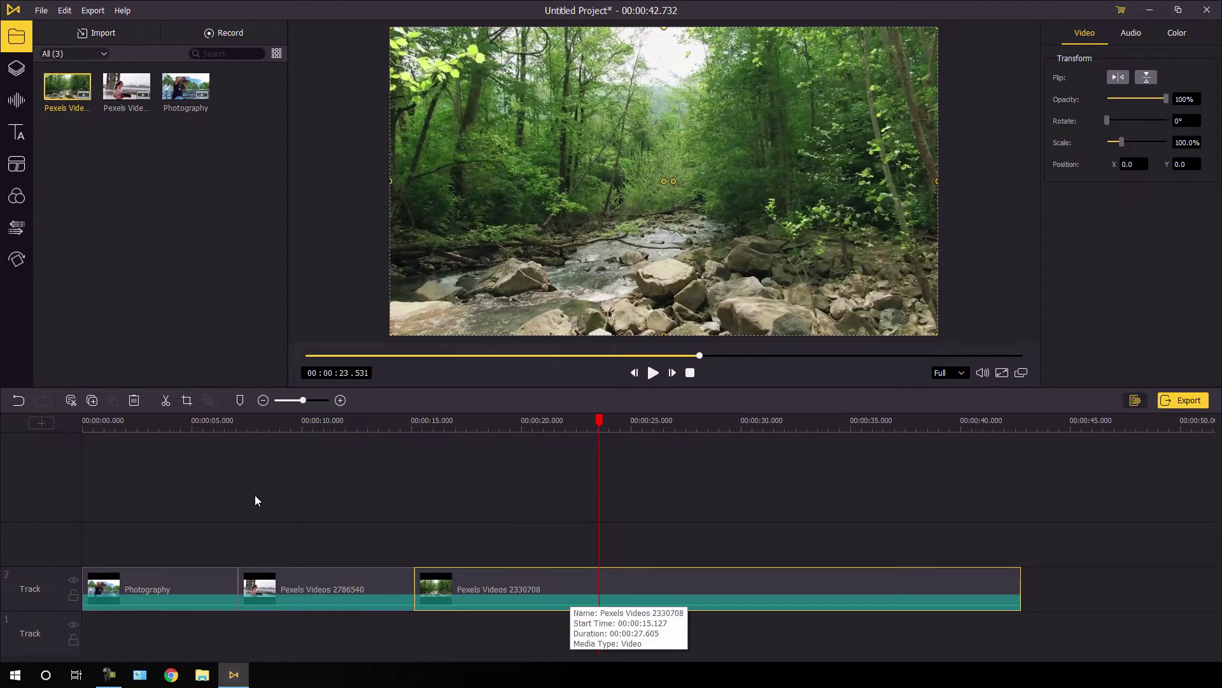
click(165, 399)
click(644, 594)
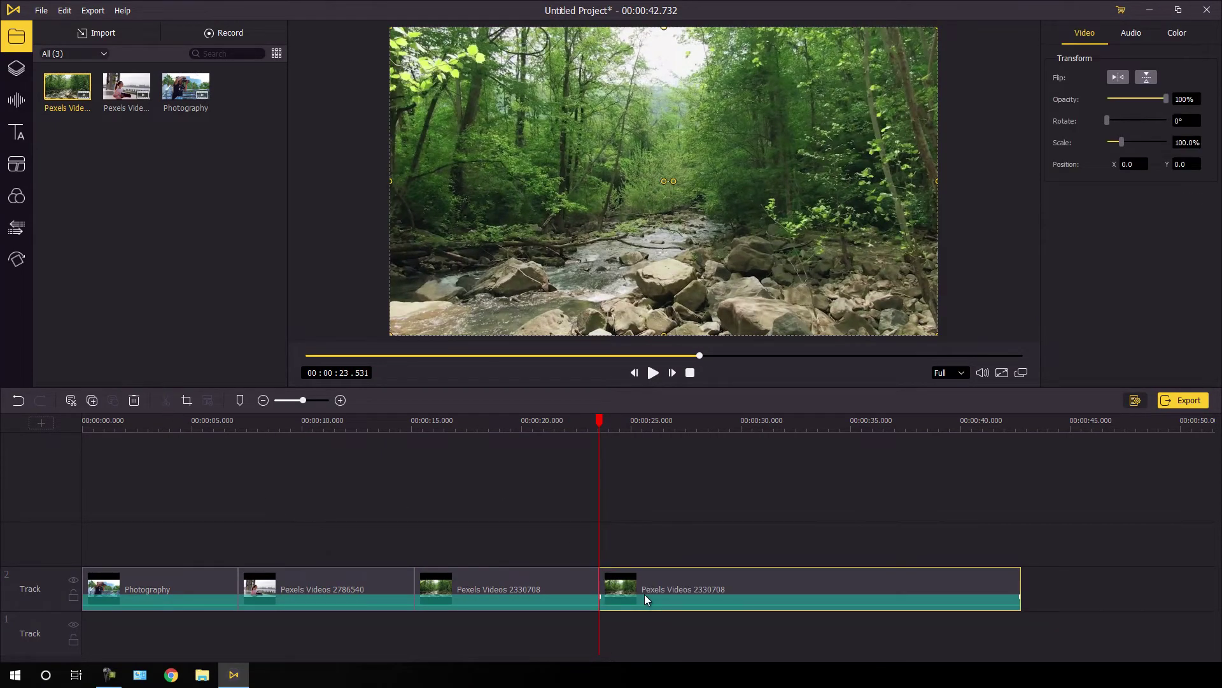
key(Delete)
drag(599, 426, 546, 451)
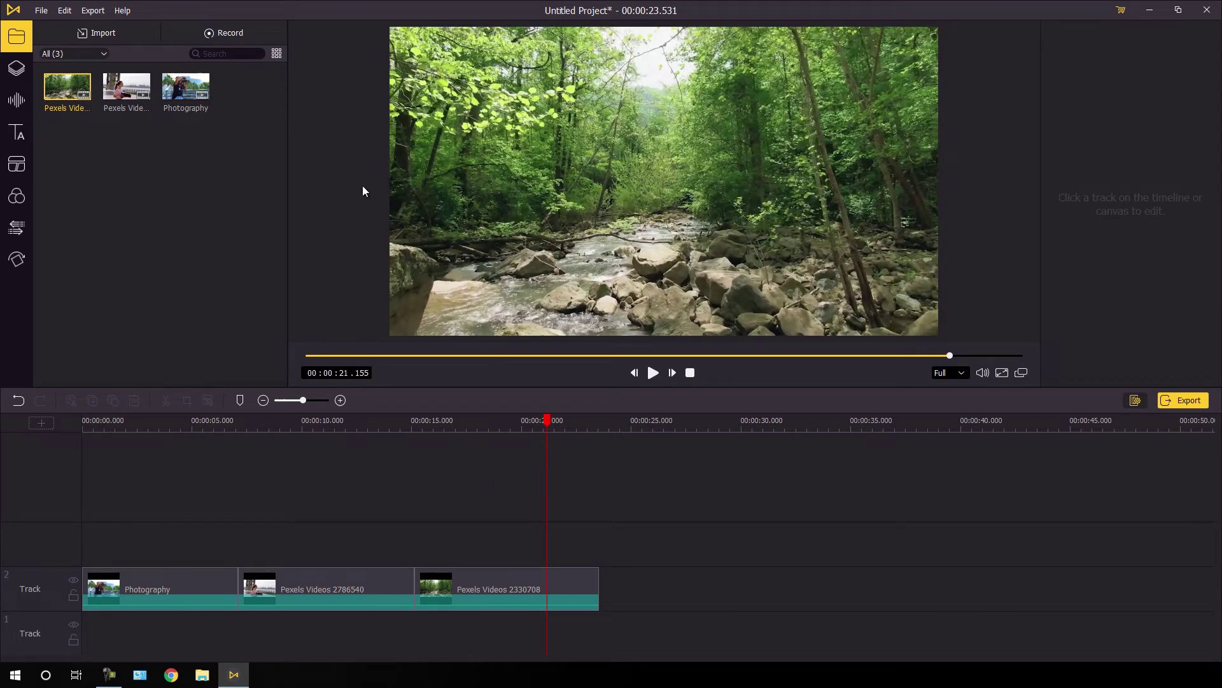
Step: Place the Default title template on track 3 above the forest clip and change its text to 'VIDEO TEST'
click(19, 133)
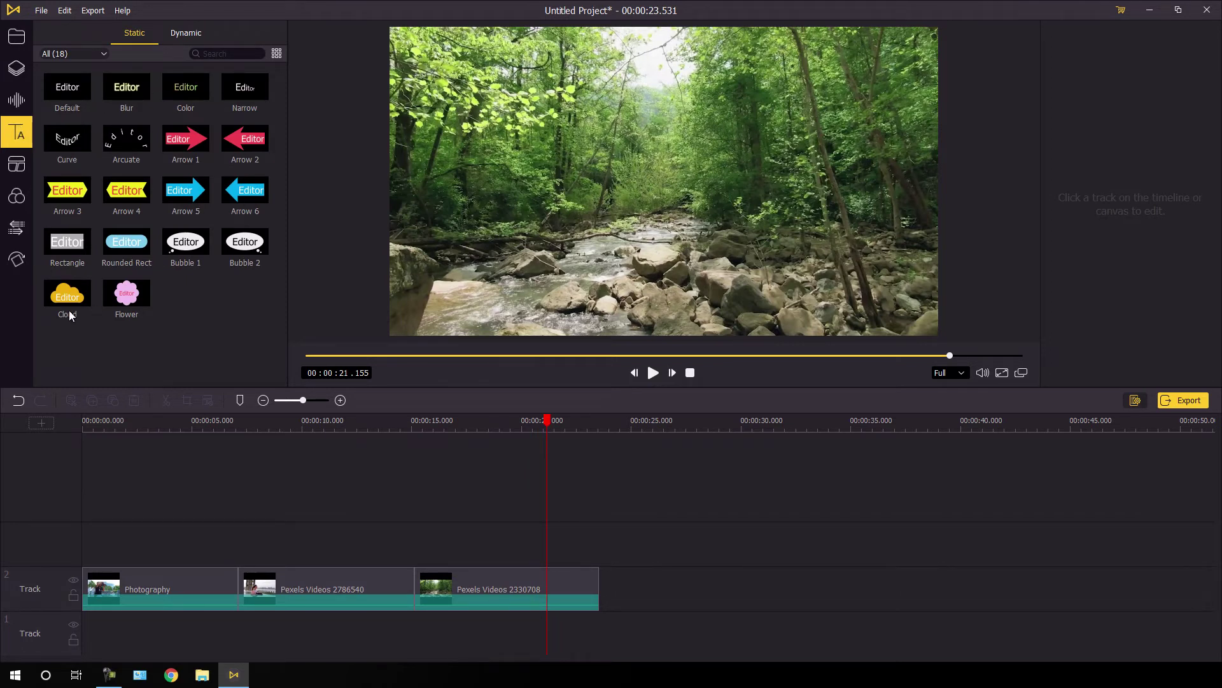
drag(72, 90, 450, 528)
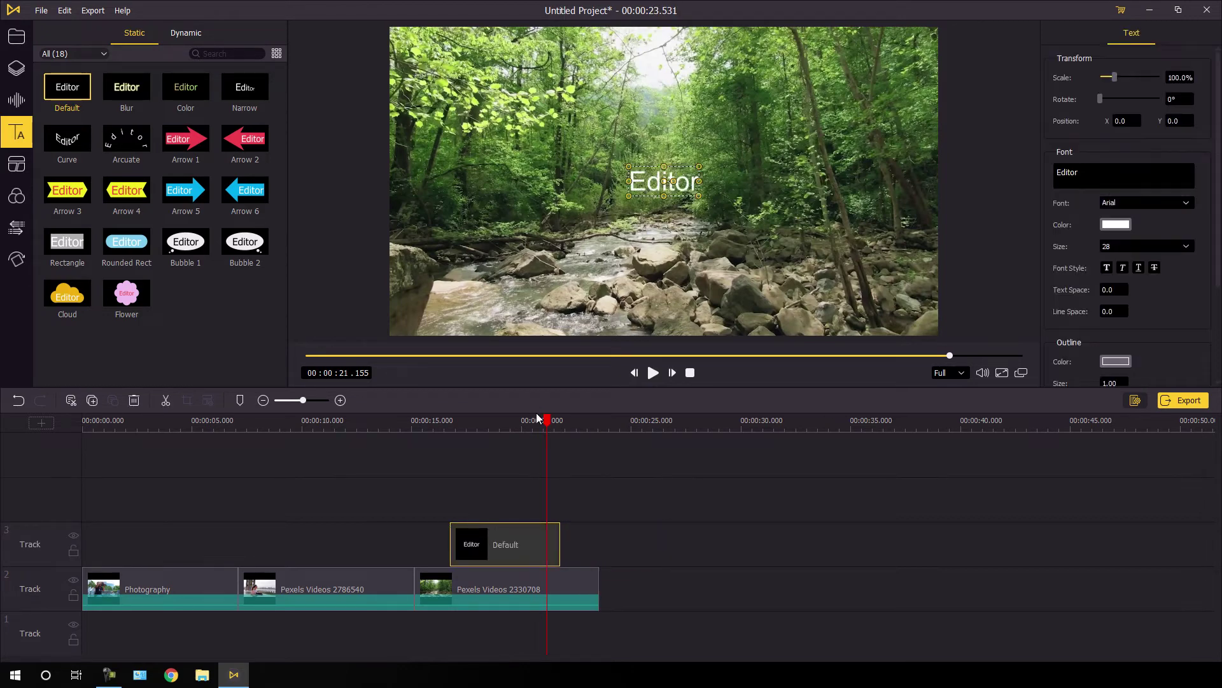
drag(536, 419, 510, 426)
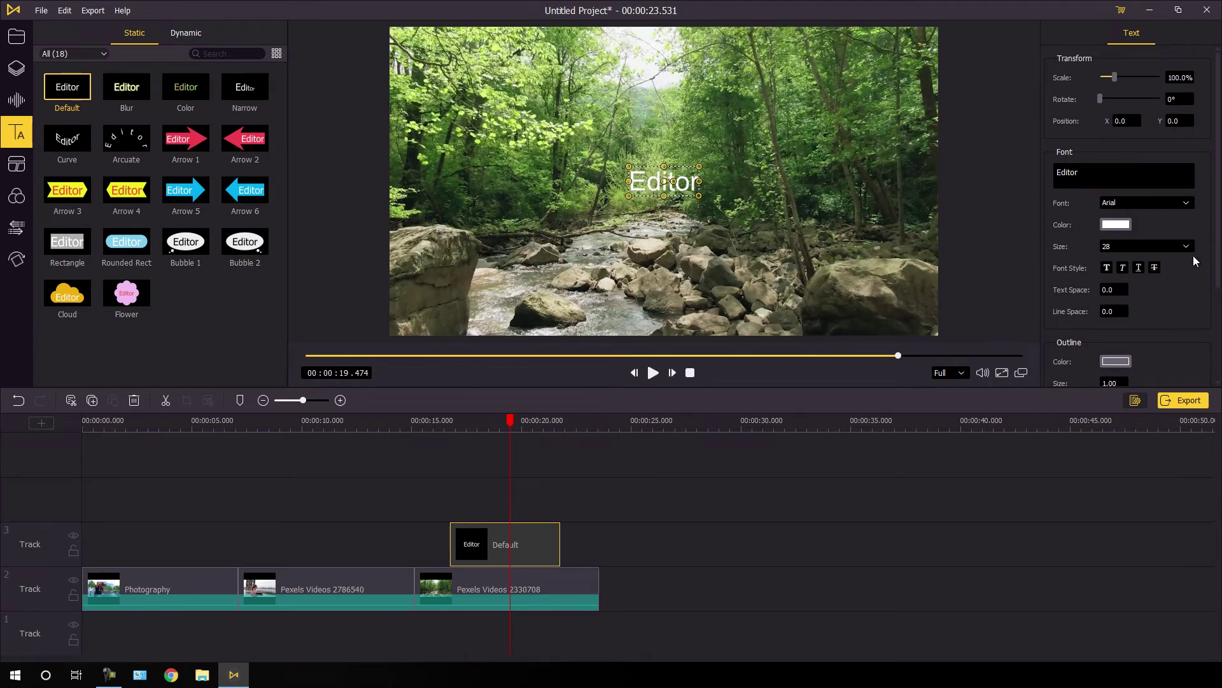
click(1109, 173)
drag(1109, 173, 1041, 173)
key(BackSpace)
text(VIDE)
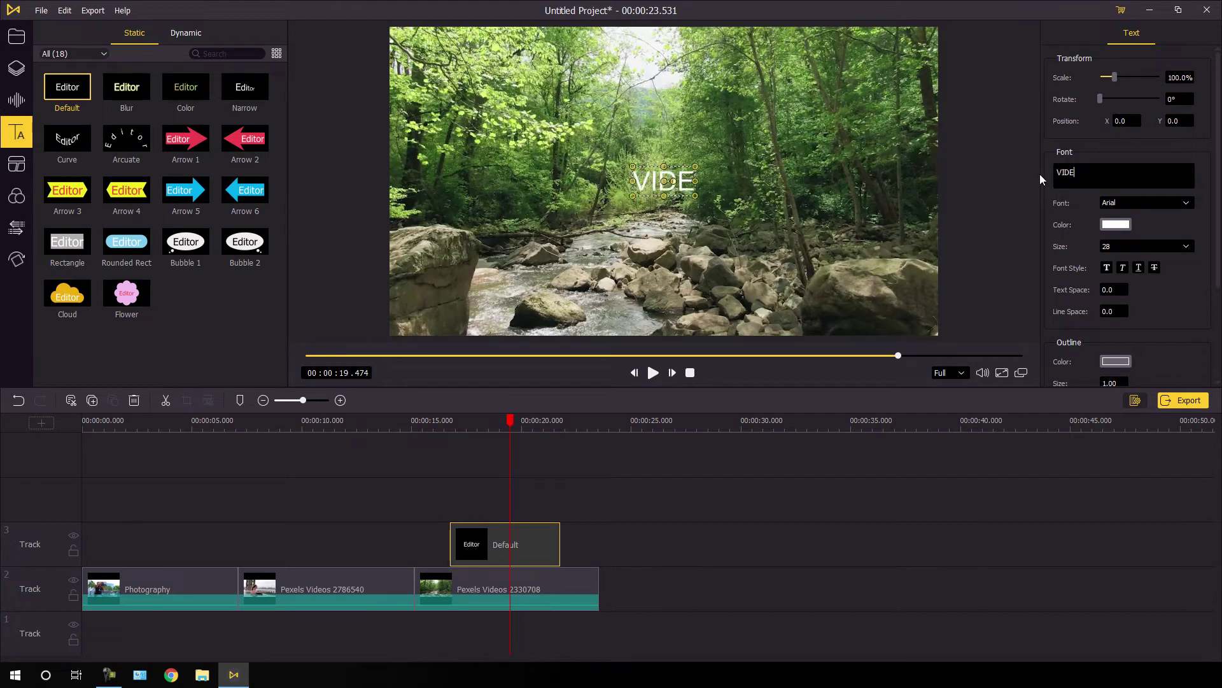
text(O TEST)
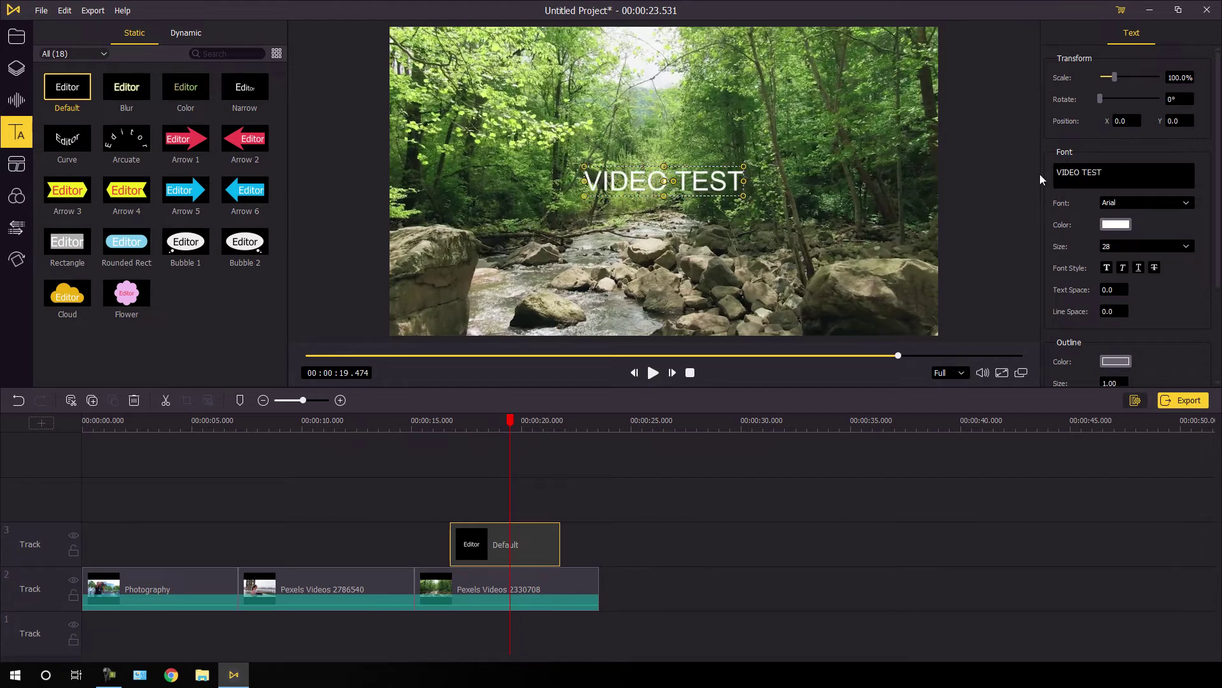
Step: Style the VIDEO TEST title as Arial, size 48, bold
click(1156, 200)
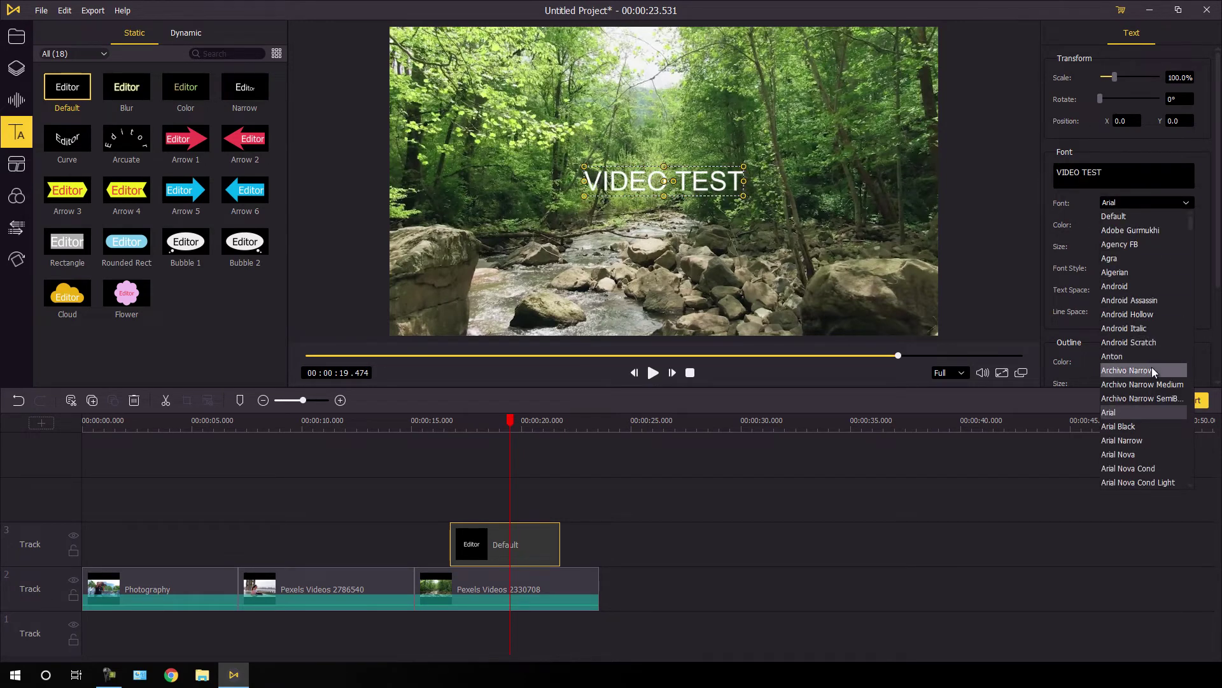
scroll(1152, 368, down, 2)
click(1120, 328)
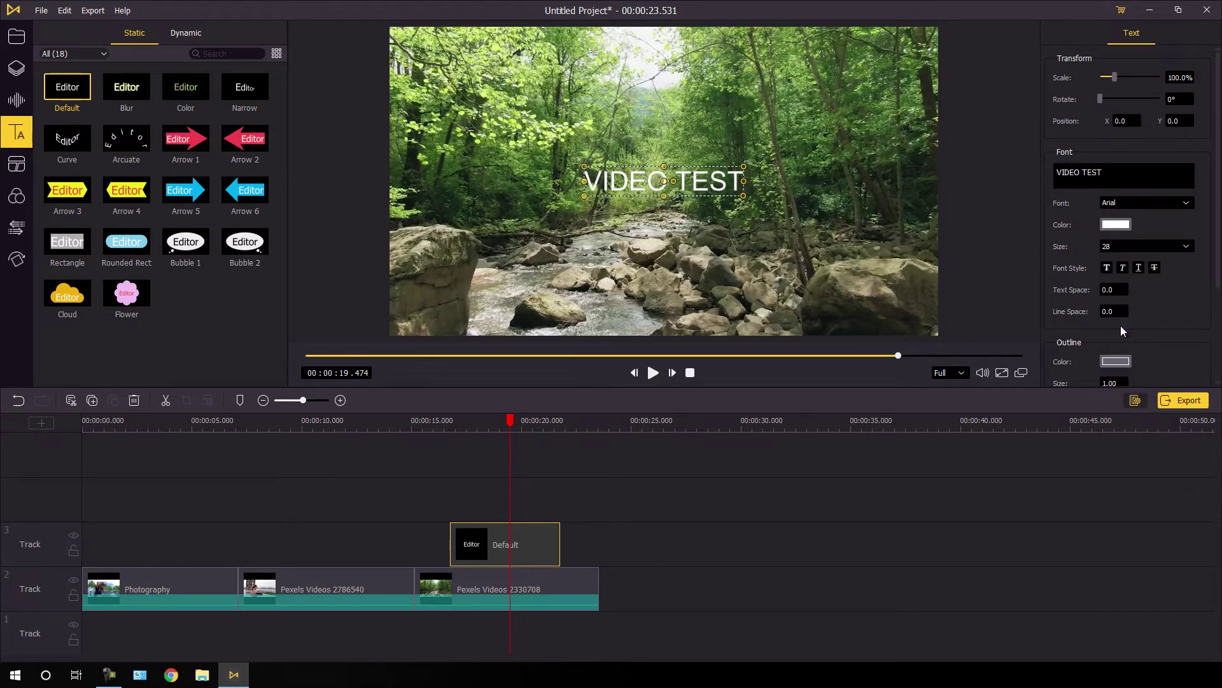
click(1174, 246)
click(1125, 483)
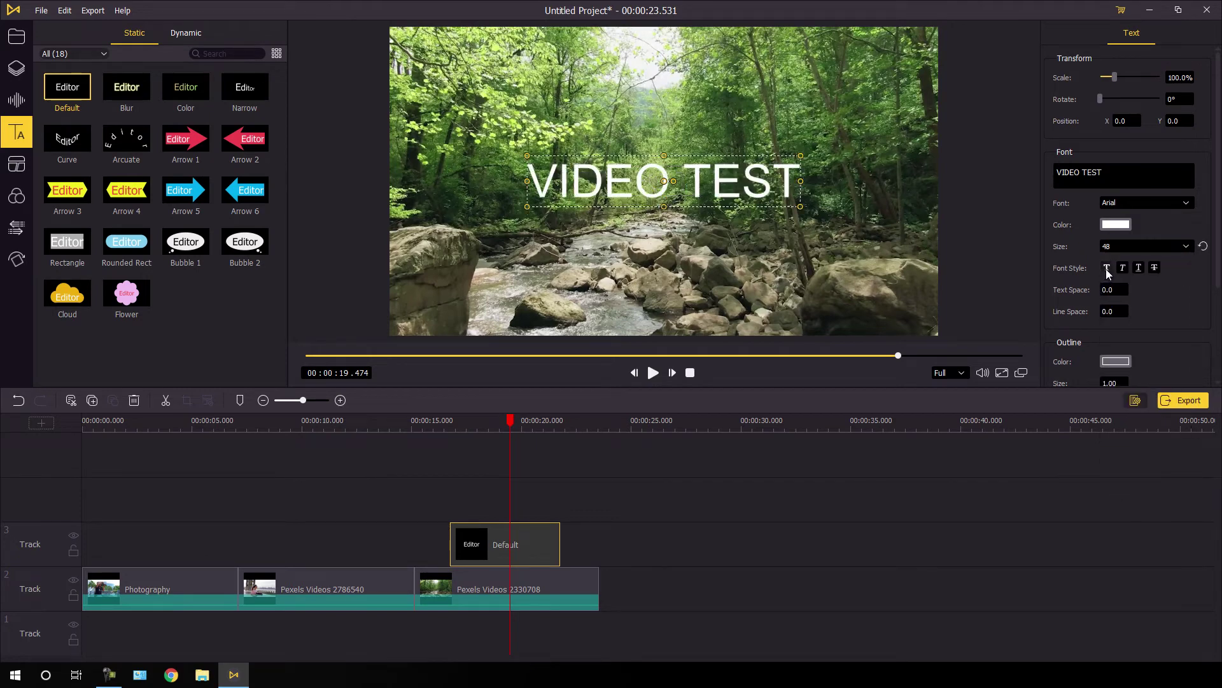
click(1107, 268)
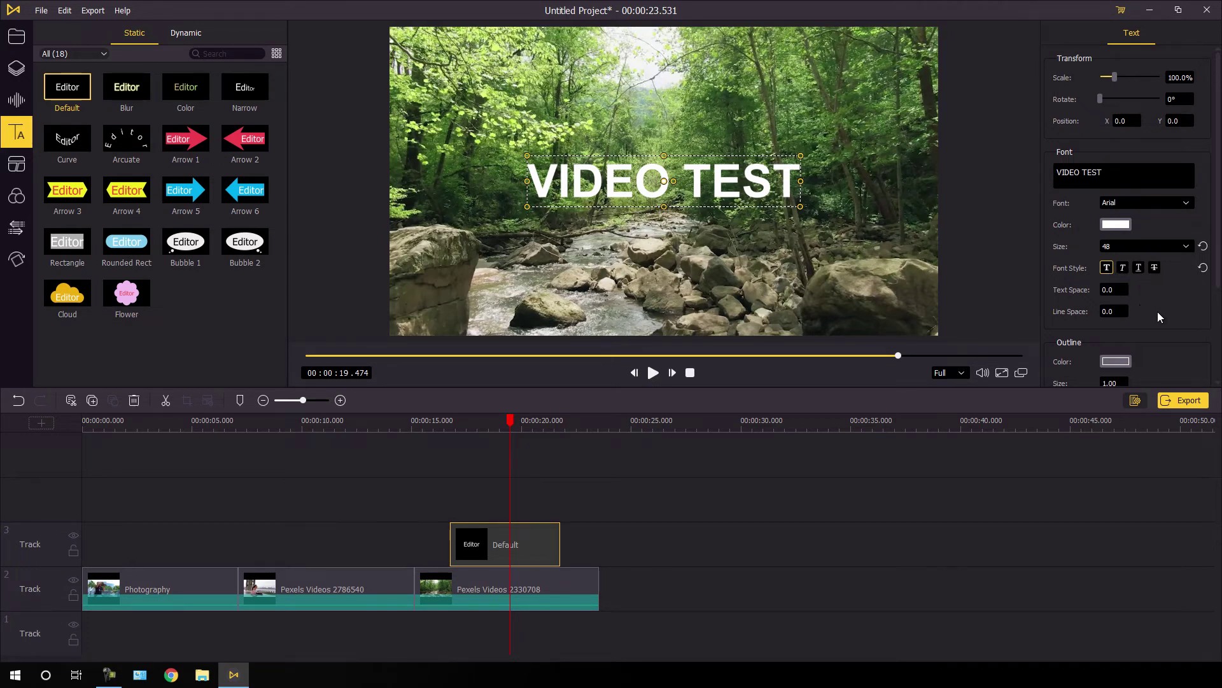
scroll(1157, 312, down, 1)
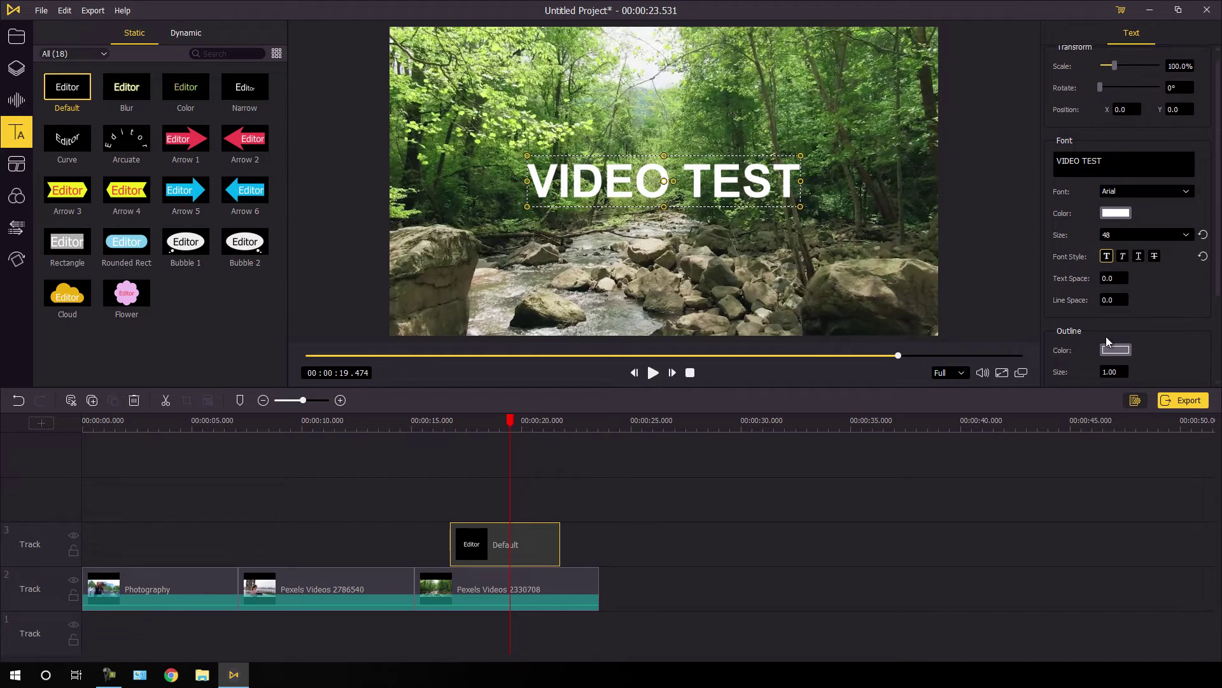
scroll(1108, 354, down, 1)
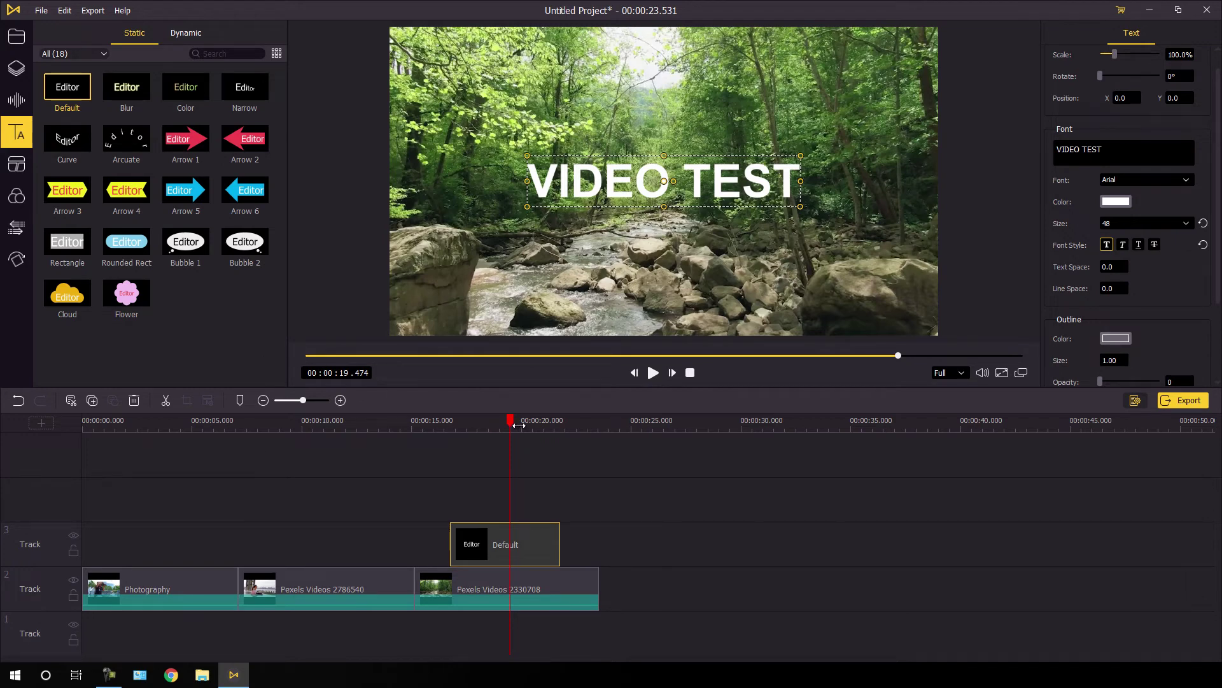
Step: Add a Fade transition between the second and third clips and preview it
drag(513, 425, 391, 444)
click(23, 231)
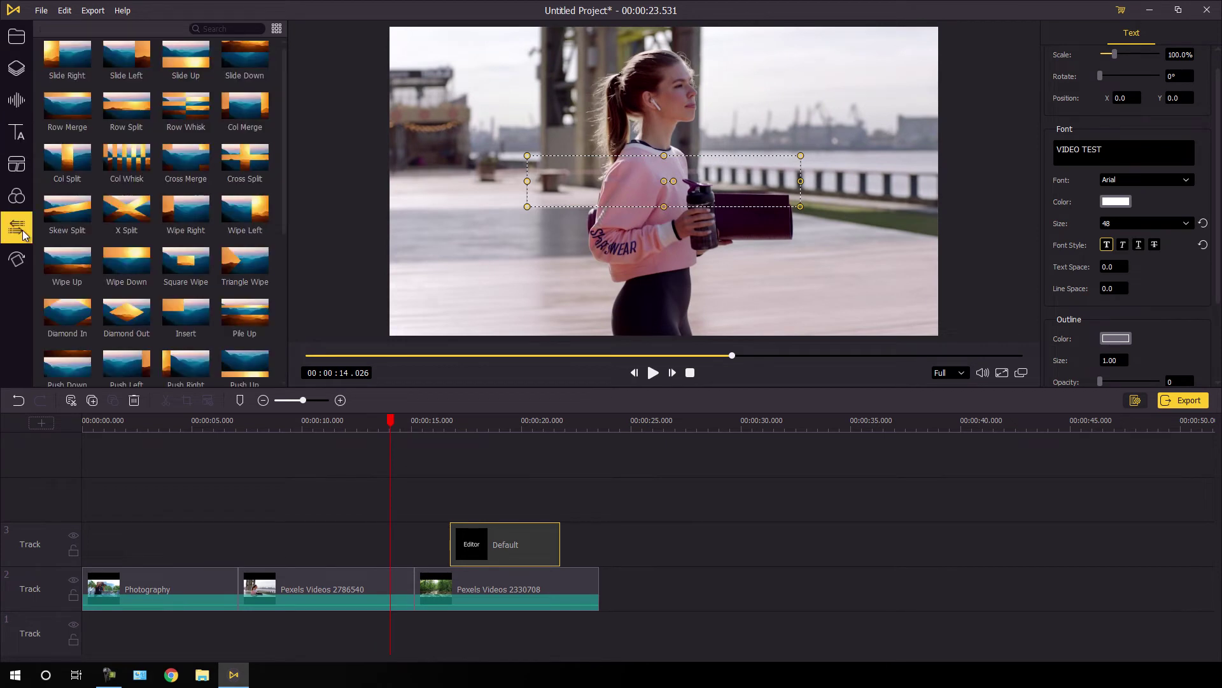
scroll(182, 197, down, 3)
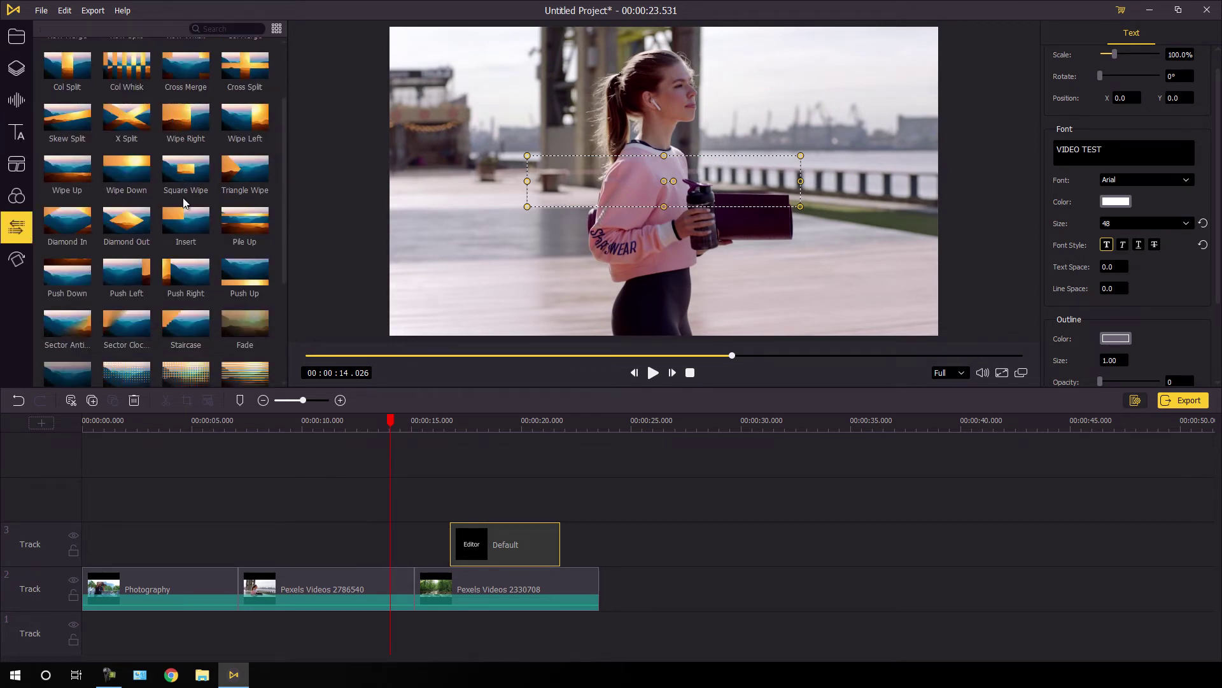
scroll(182, 197, down, 3)
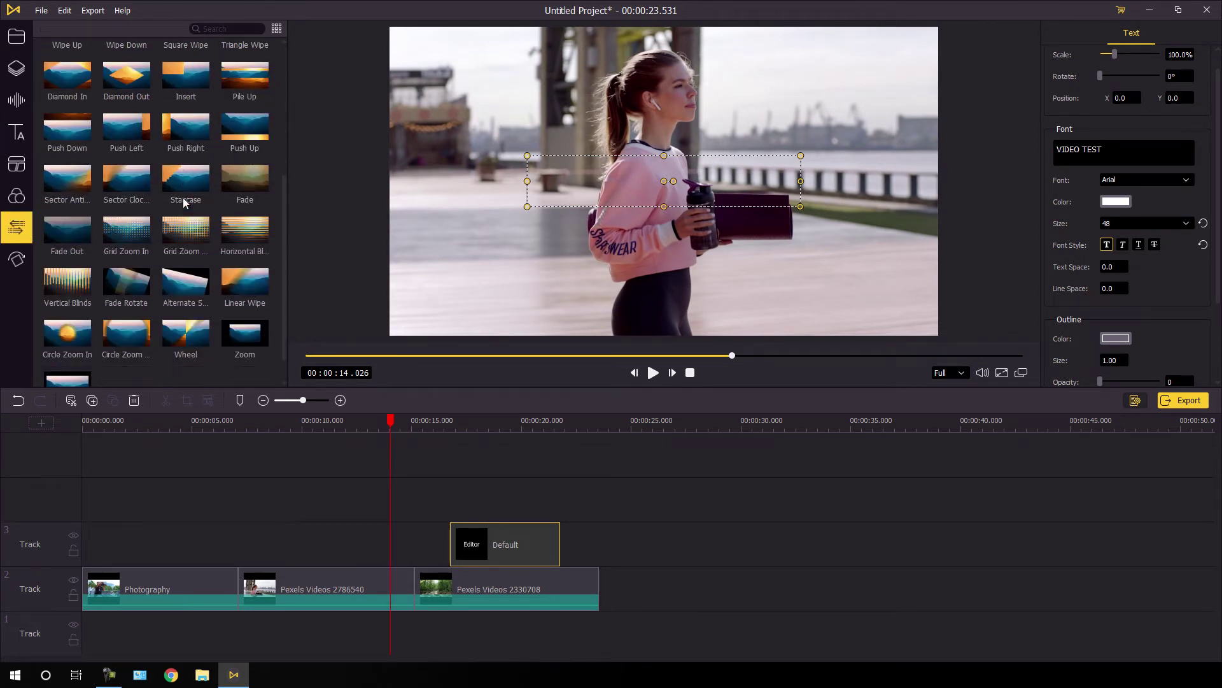
scroll(182, 203, down, 1)
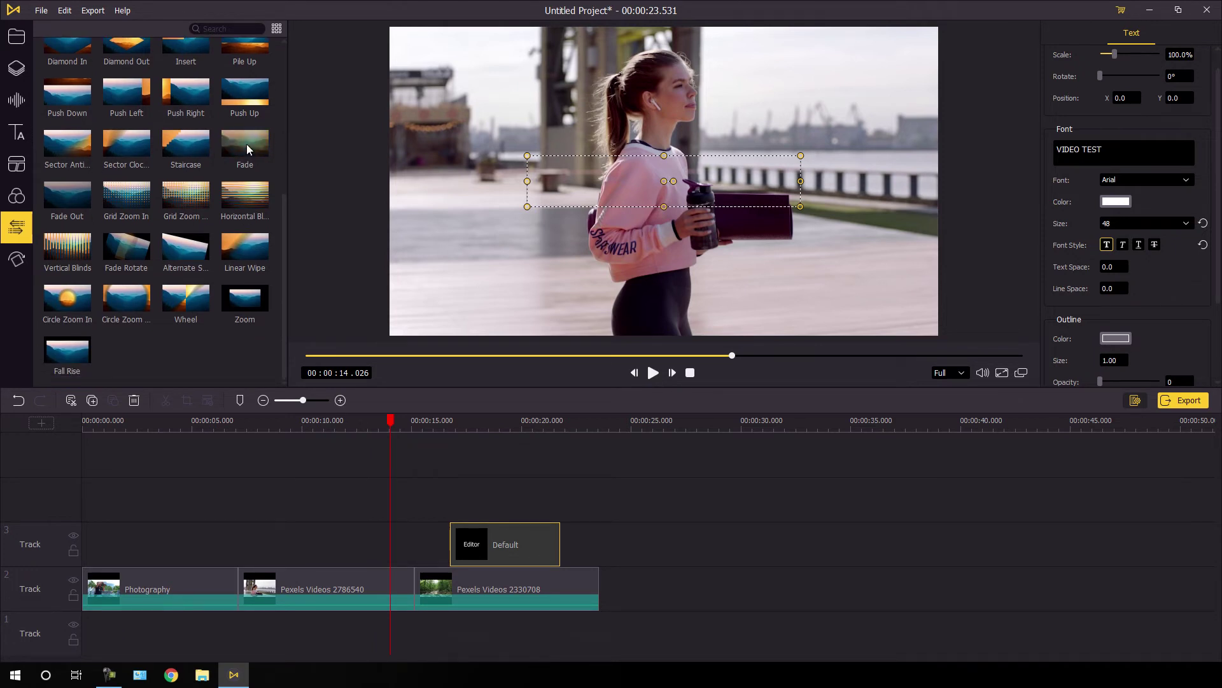
drag(242, 139, 387, 502)
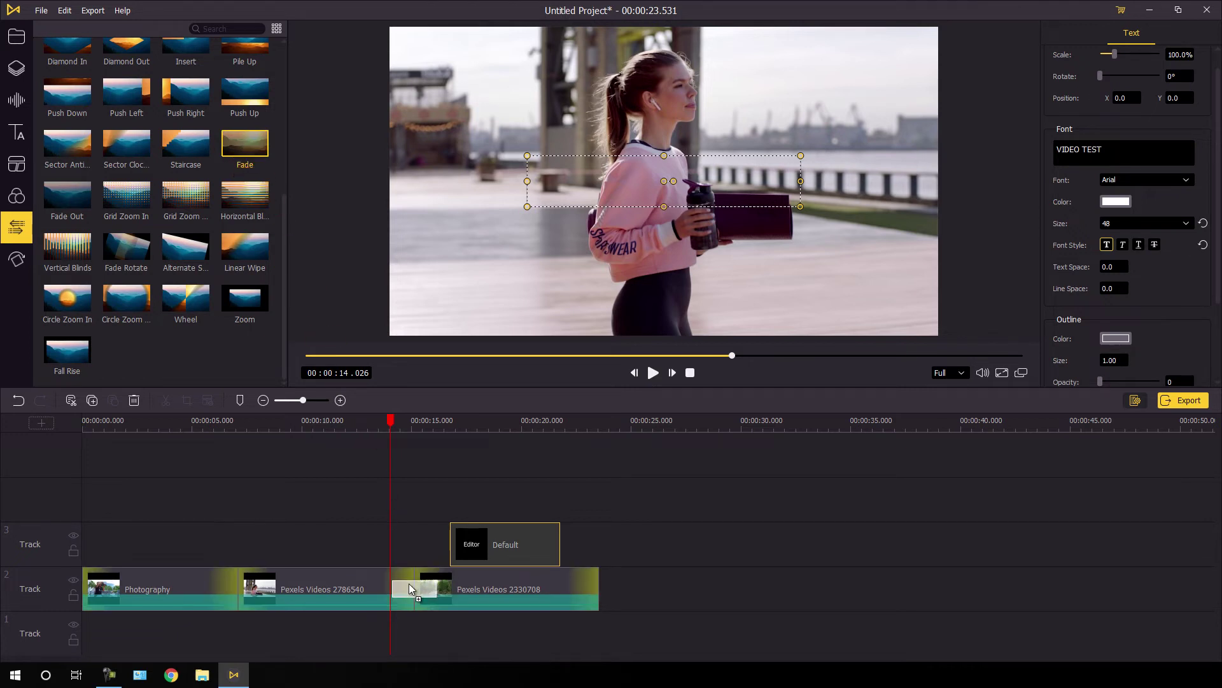
drag(408, 583, 409, 584)
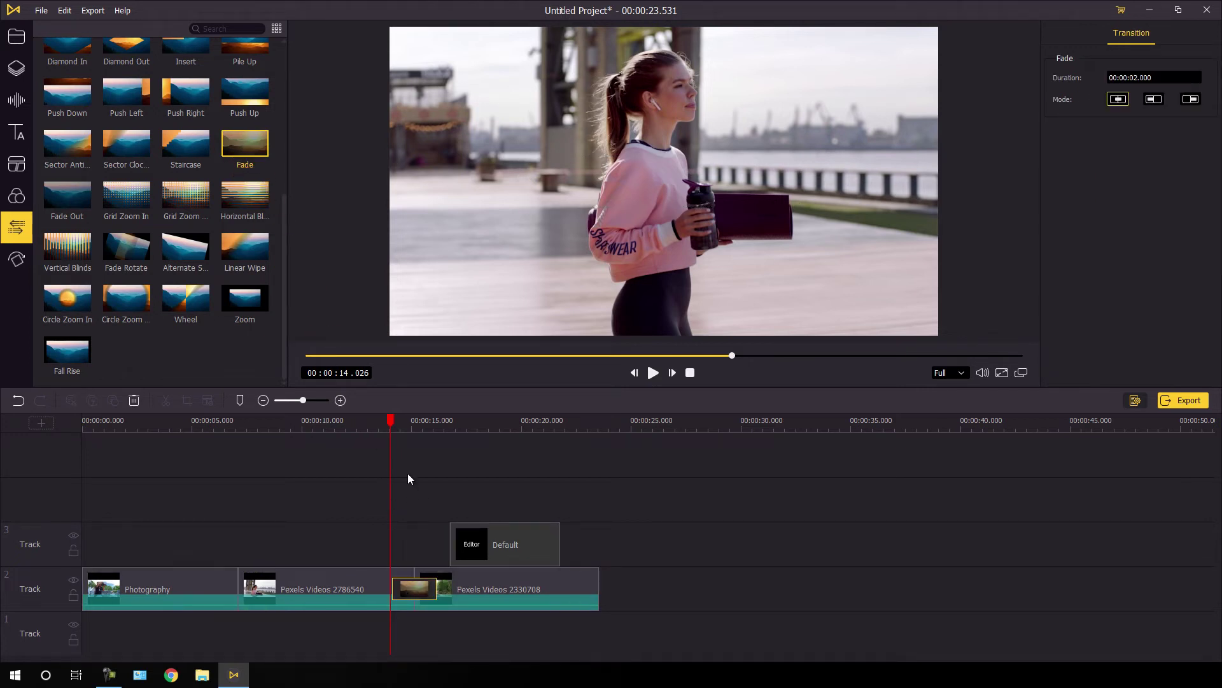
click(395, 427)
drag(397, 430, 435, 464)
Step: Place a Triangle Wipe transition between Photography and the second clip
scroll(175, 217, up, 1)
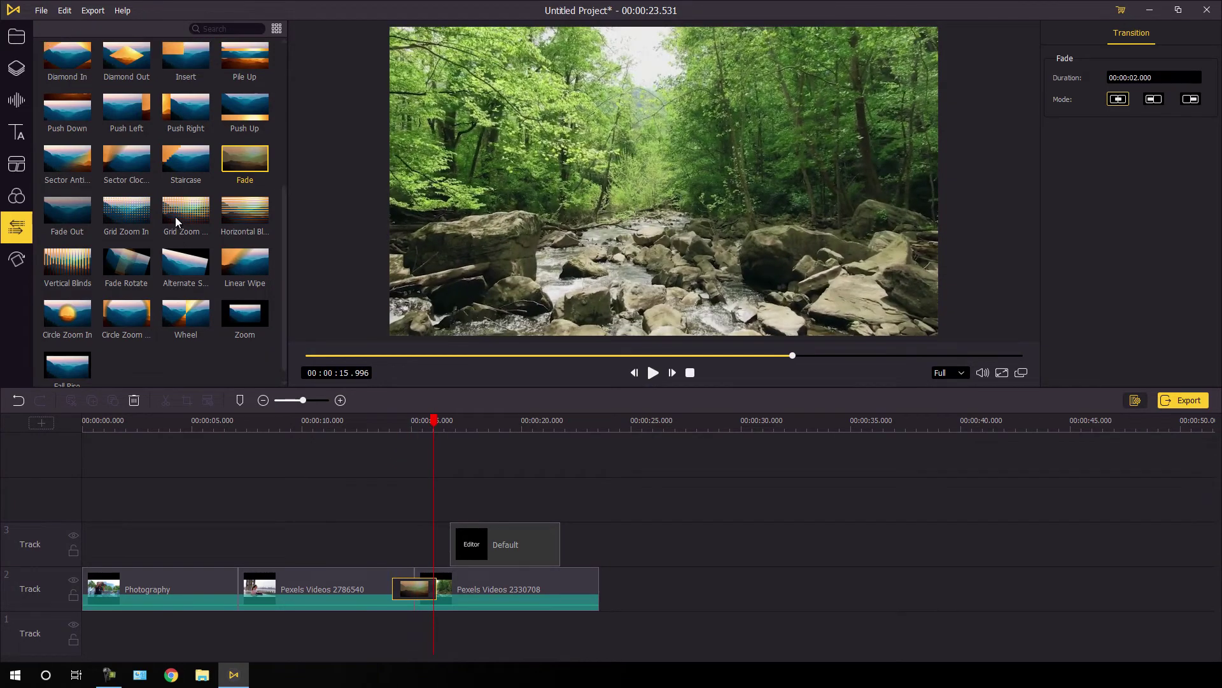
scroll(174, 198, up, 3)
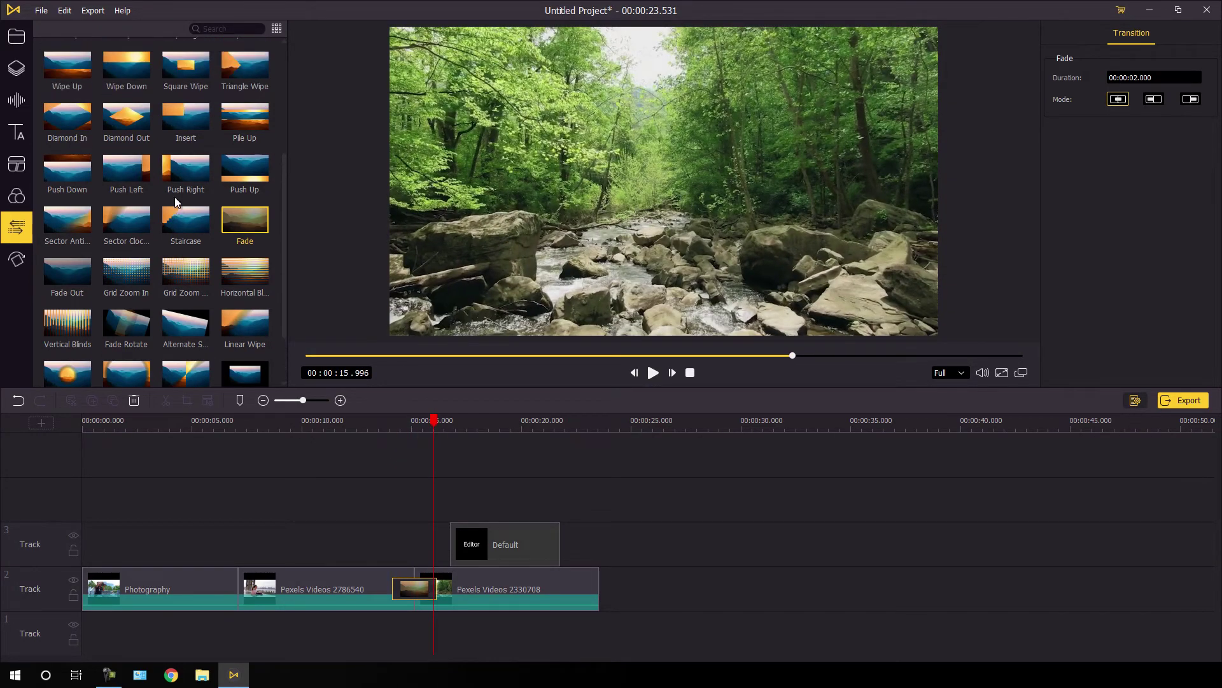
scroll(197, 155, up, 2)
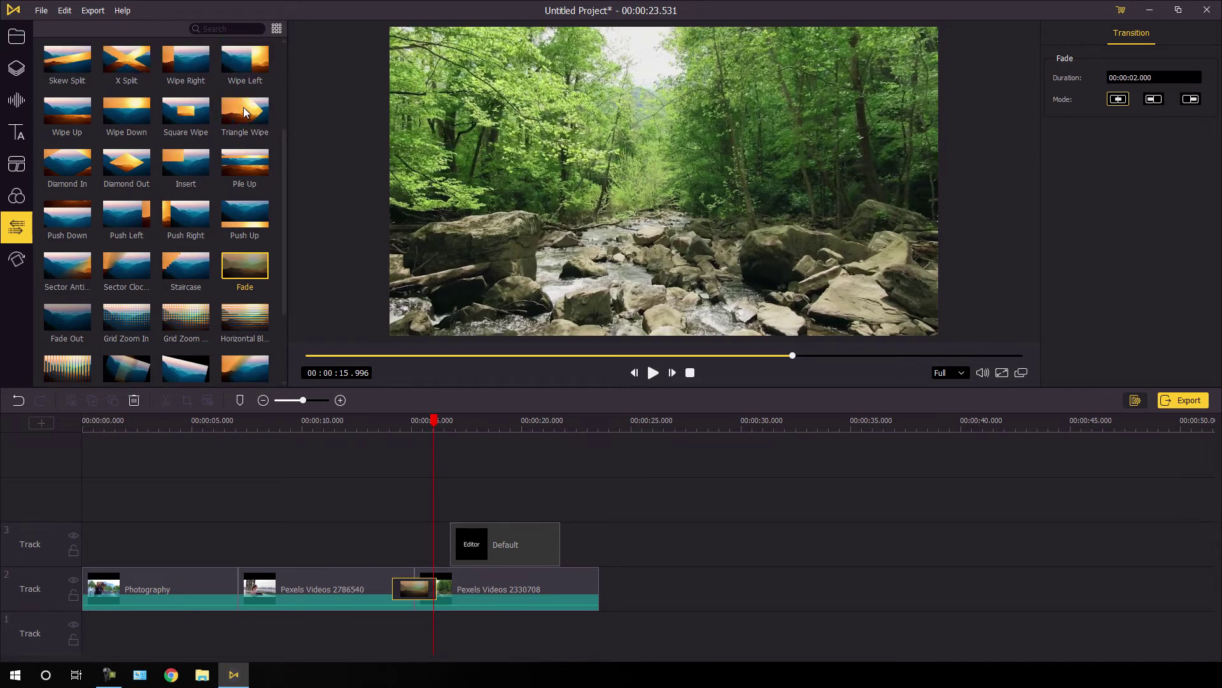
drag(250, 115, 239, 589)
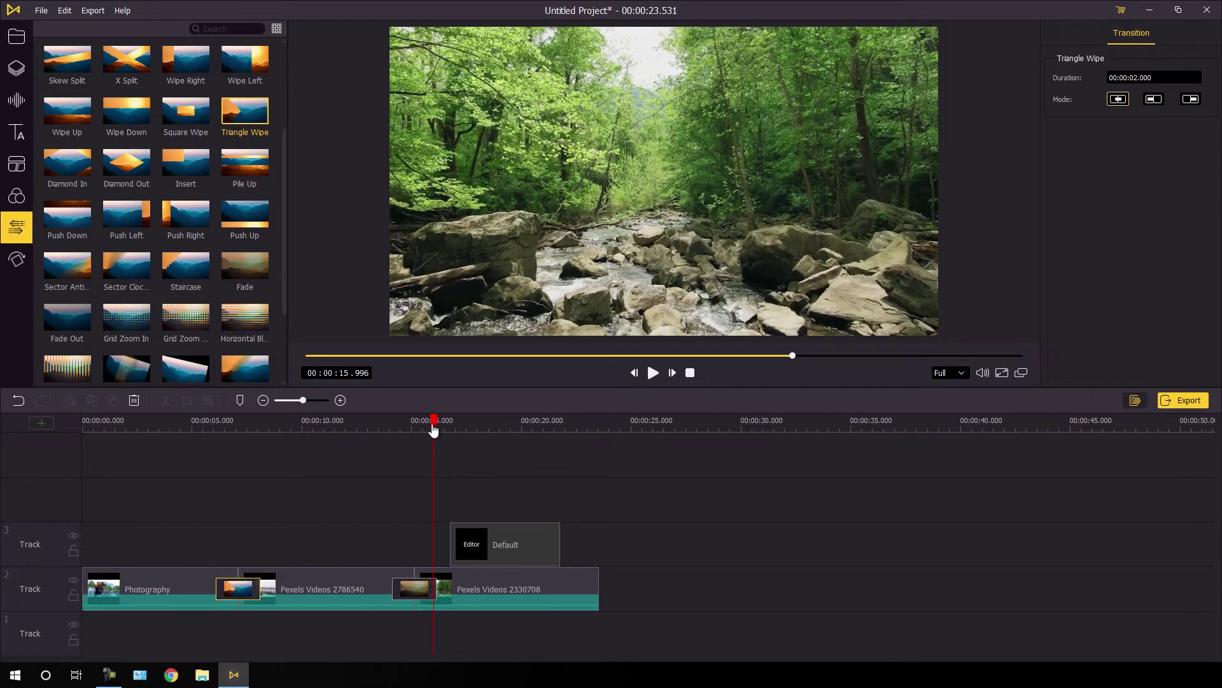
drag(436, 426, 213, 468)
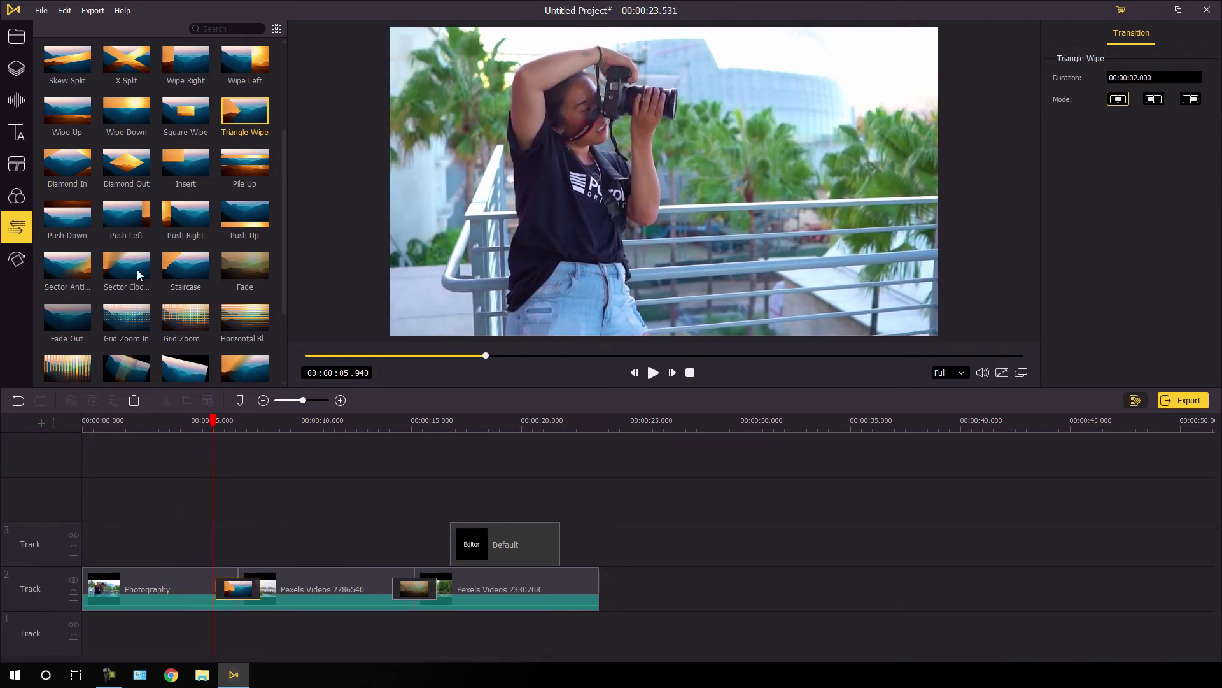
Step: Add the Advertime background music to the bottom track and preview to the project's end
click(19, 203)
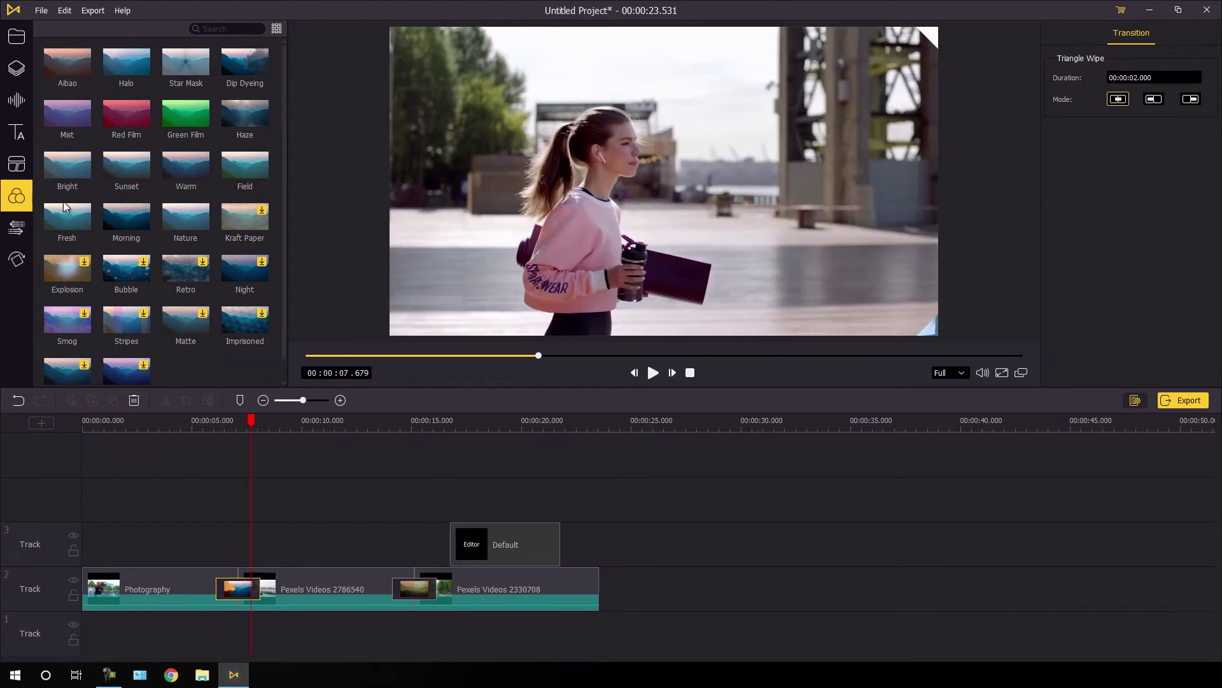
click(19, 104)
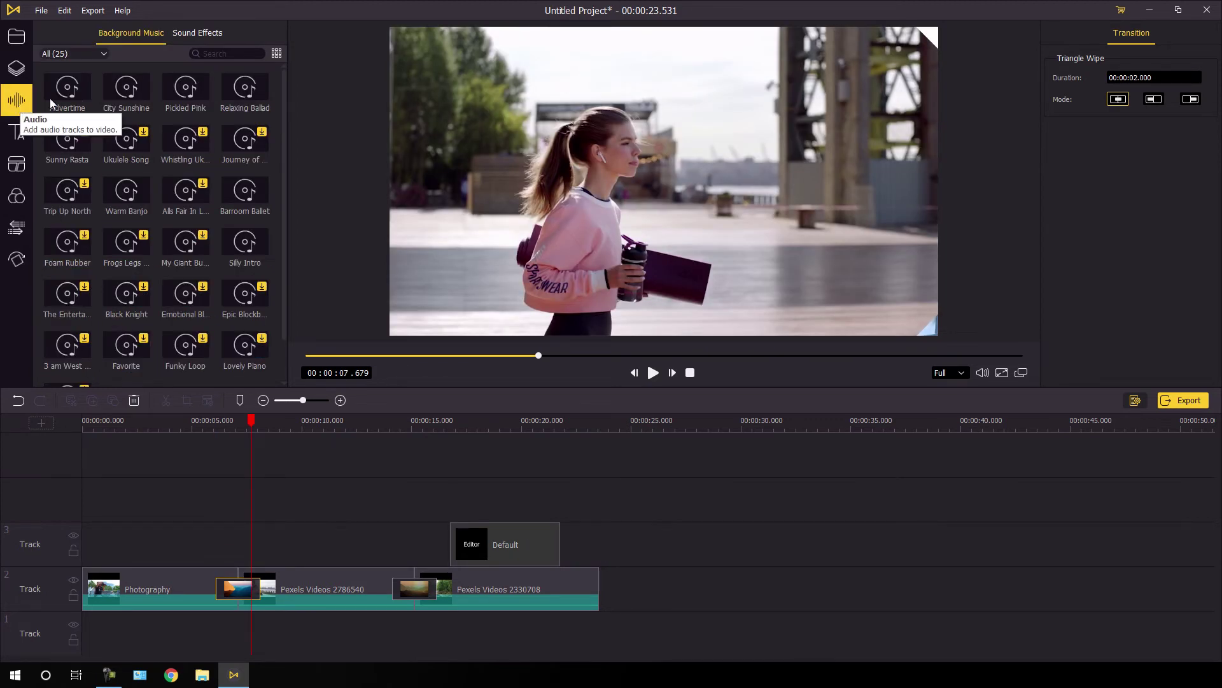
drag(70, 92, 71, 634)
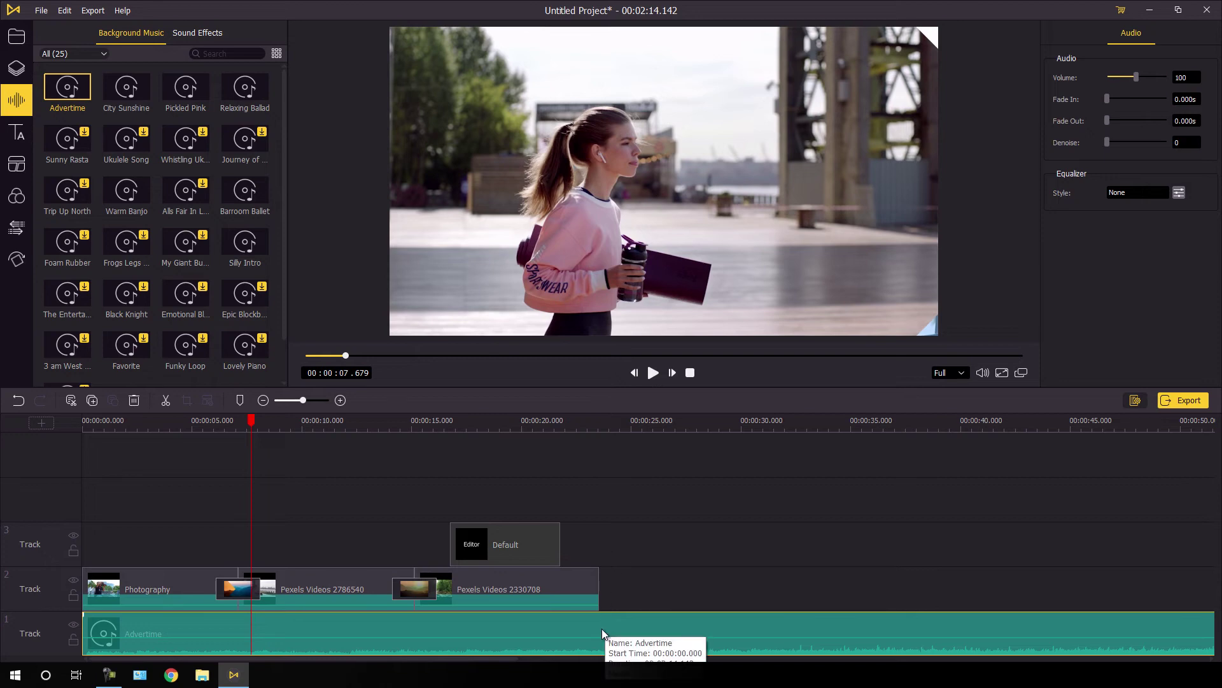
drag(253, 425, 601, 497)
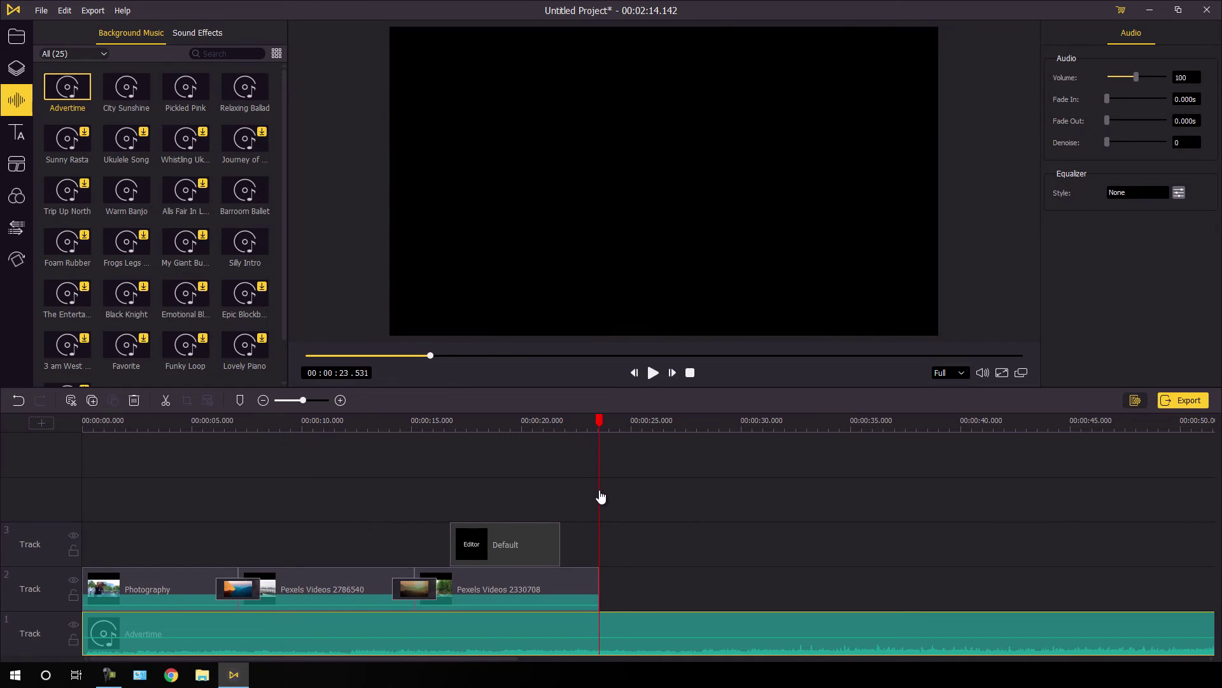
Step: Split the Advertime music where the video ends at 00:00:23.531 and delete the leftover piece
right_click(622, 627)
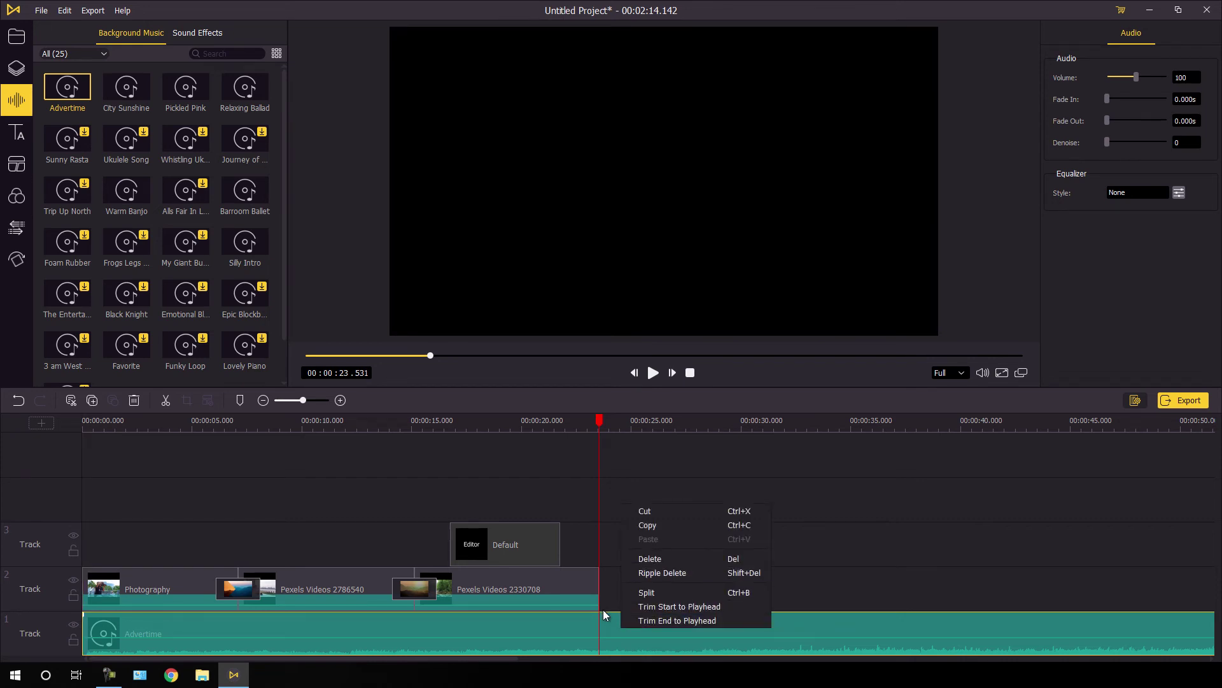
click(660, 593)
click(689, 628)
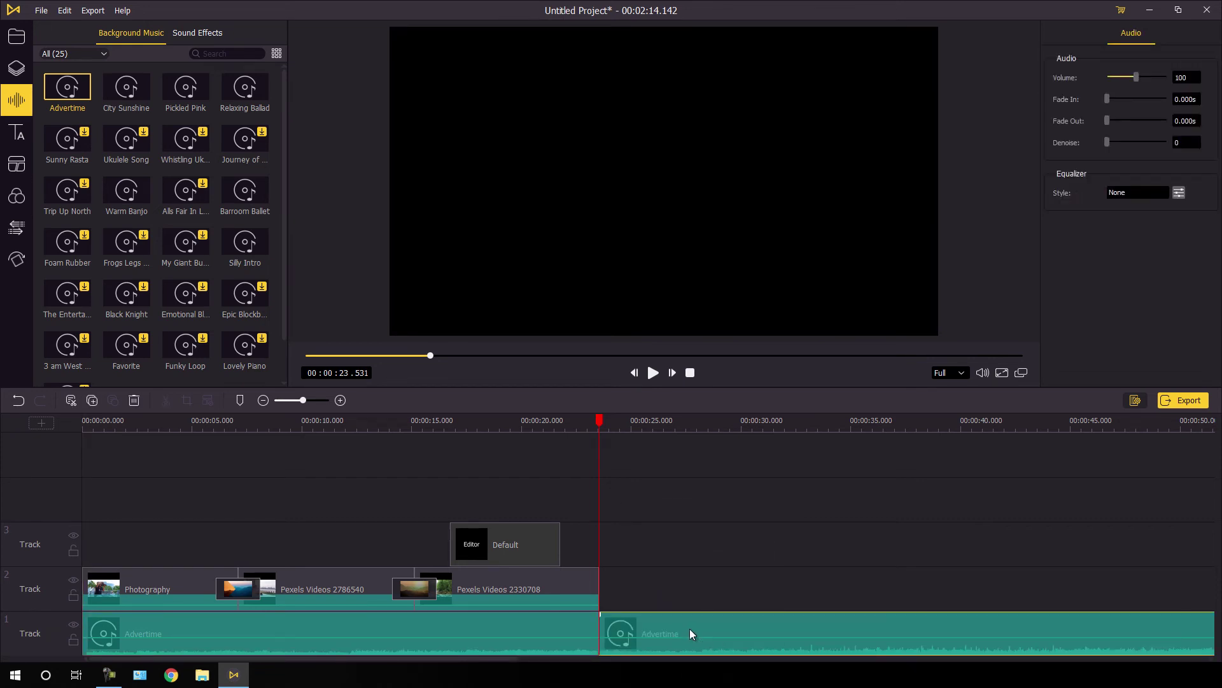
key(Delete)
click(556, 631)
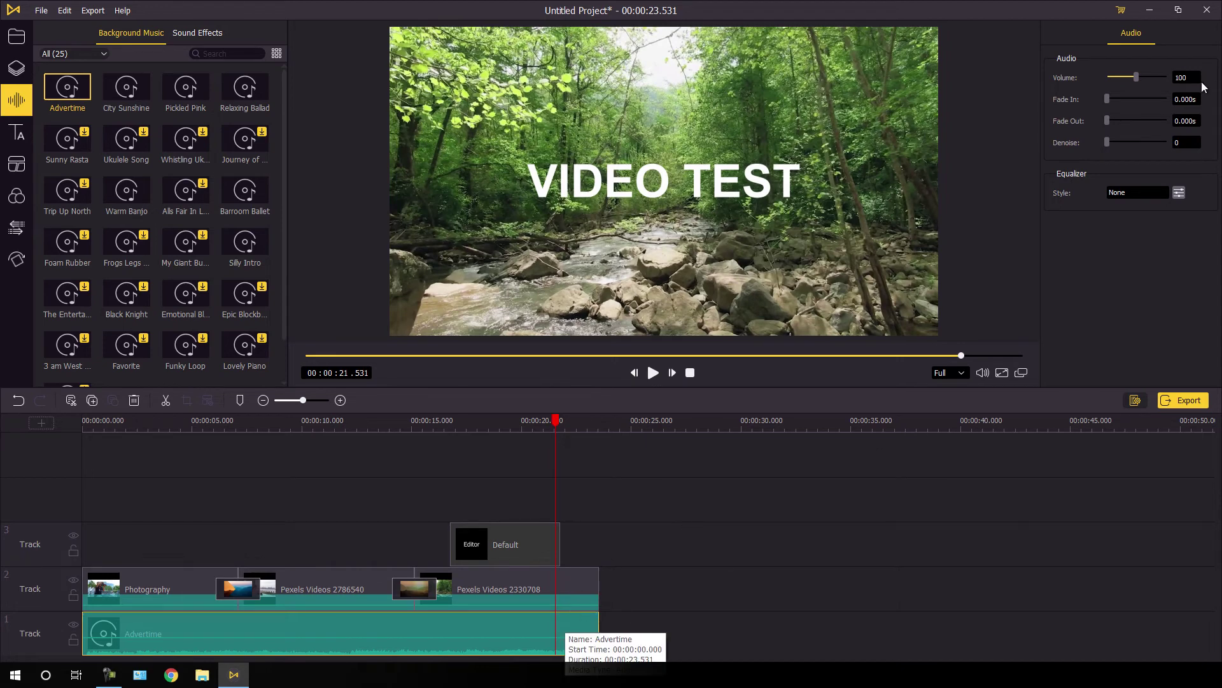
Step: Give the Advertime music a 2.025-second fade-out at its end
mouse_move(1108, 119)
mouse_down()
mouse_move(1145, 123)
mouse_move(1113, 124)
mouse_up()
drag(555, 421, 379, 425)
click(17, 71)
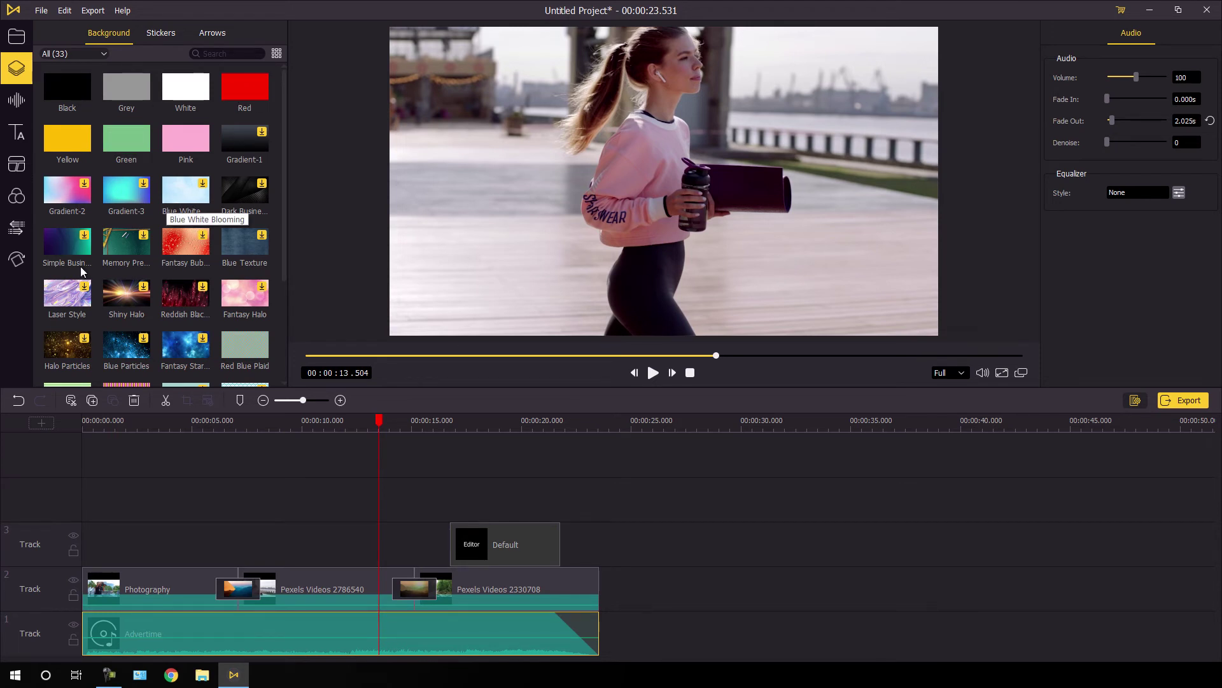
Step: Undo the stray change and bring up the split-screen layouts
click(17, 261)
key(ctrl+z)
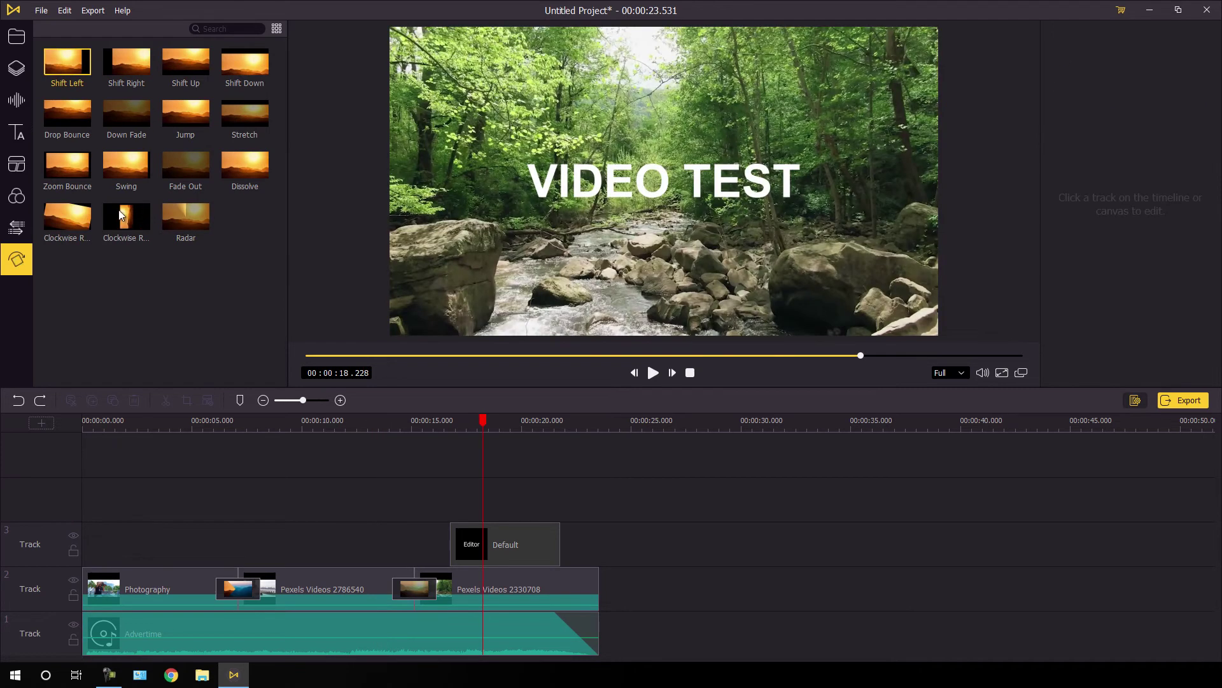
click(19, 165)
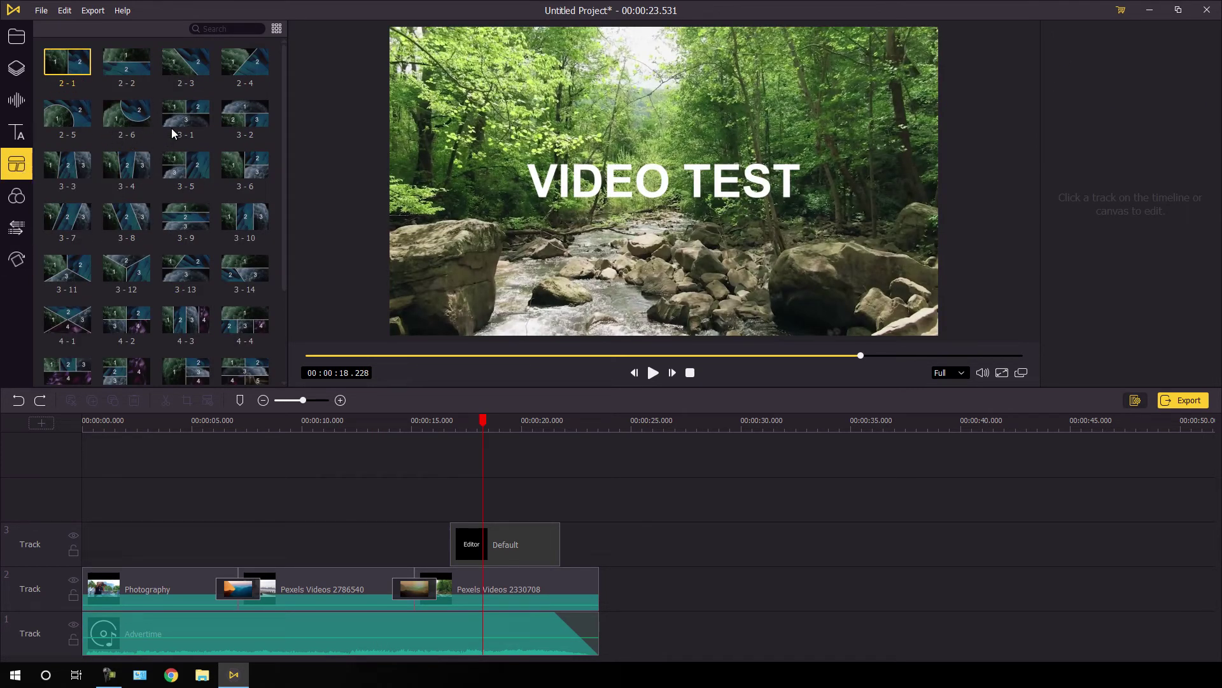
Step: Insert a 2-6 split-screen on Track 3 with the running-woman clip in slot 1 and Photography in slot 2
click(127, 119)
drag(123, 119, 269, 556)
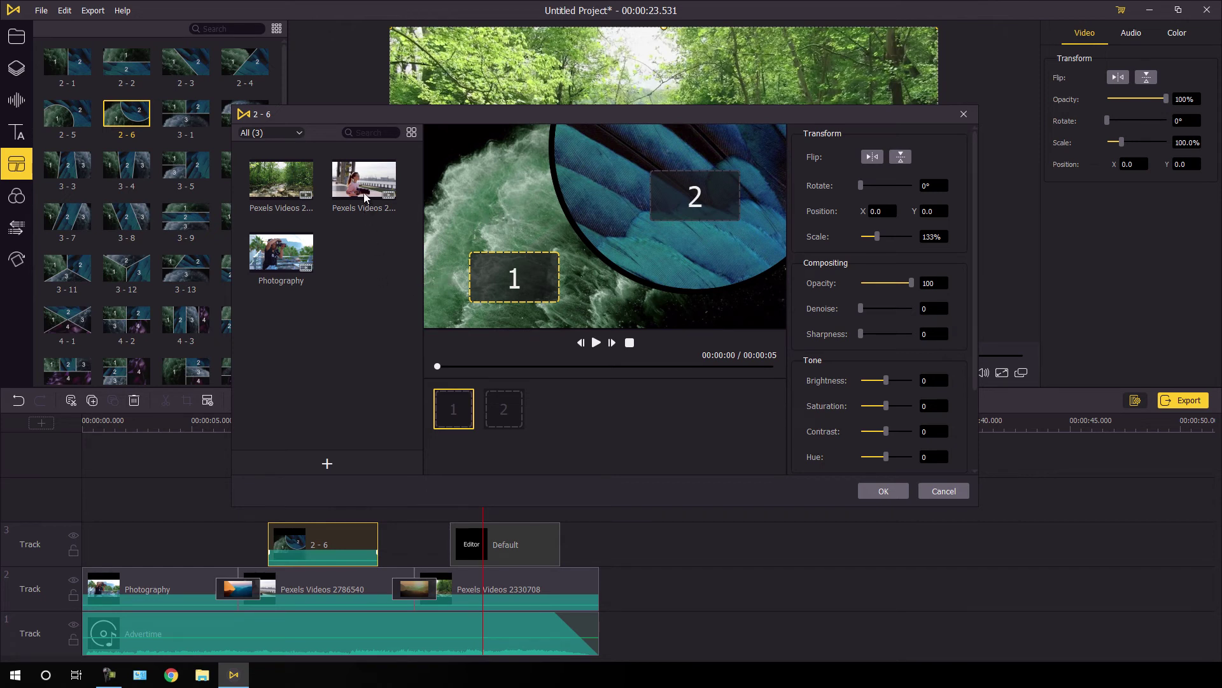
drag(357, 183, 454, 413)
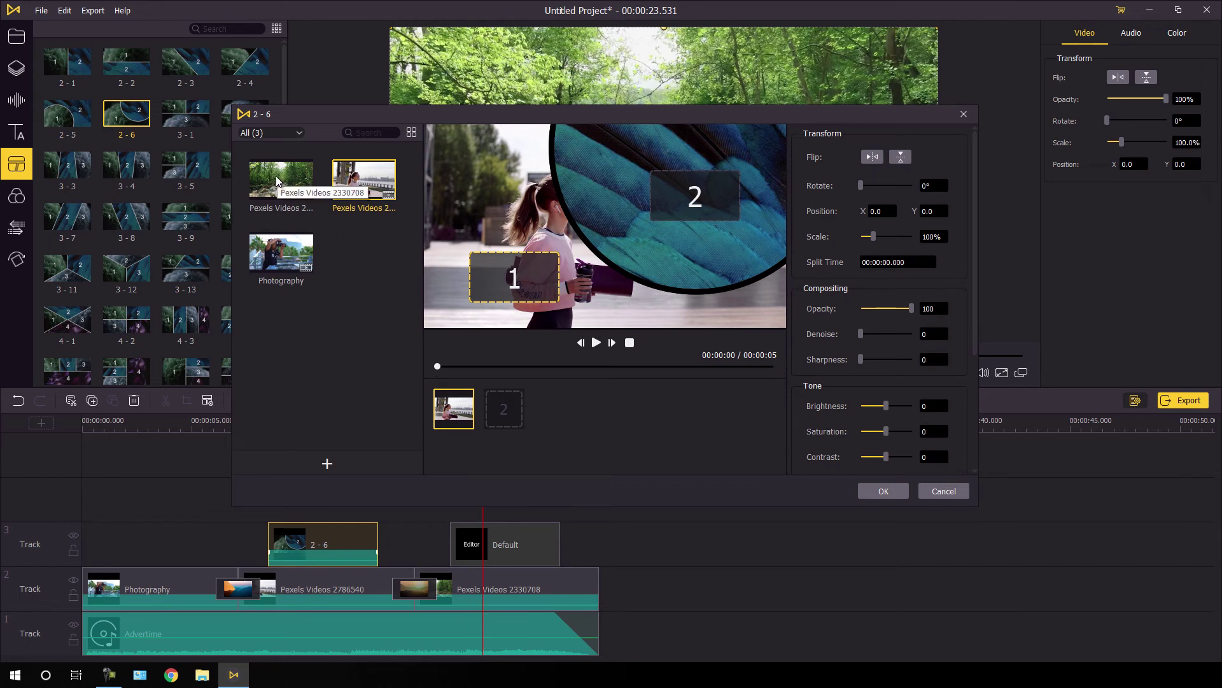
drag(270, 250, 507, 417)
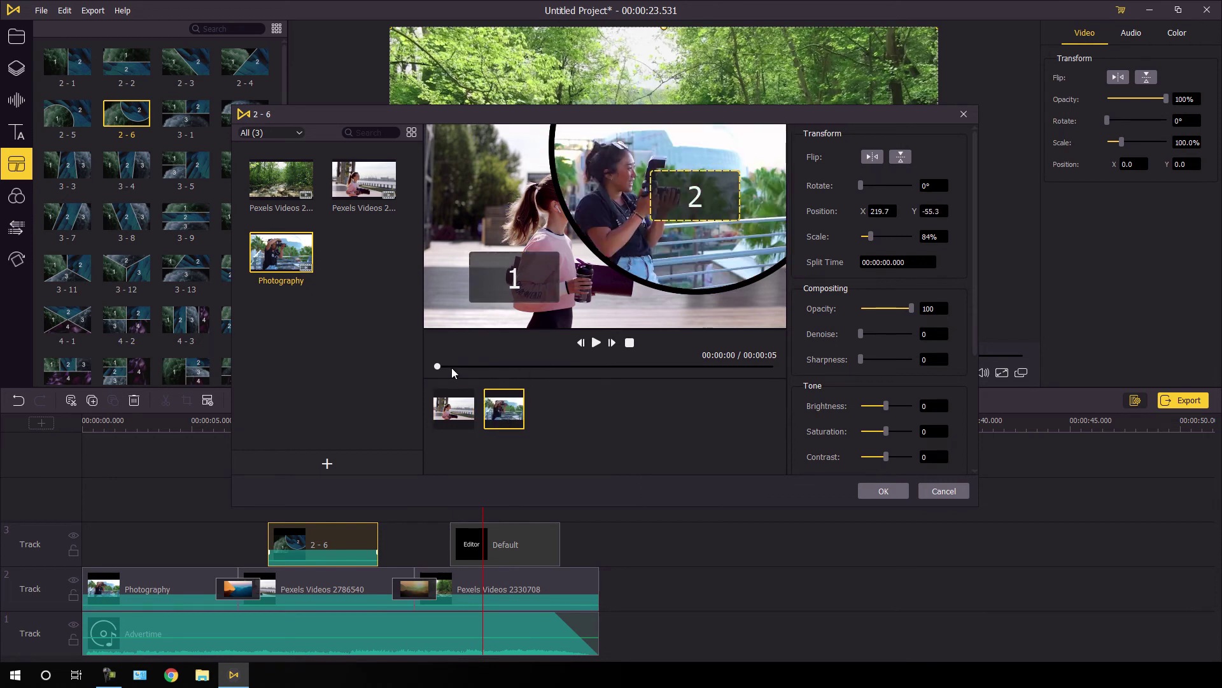
click(485, 366)
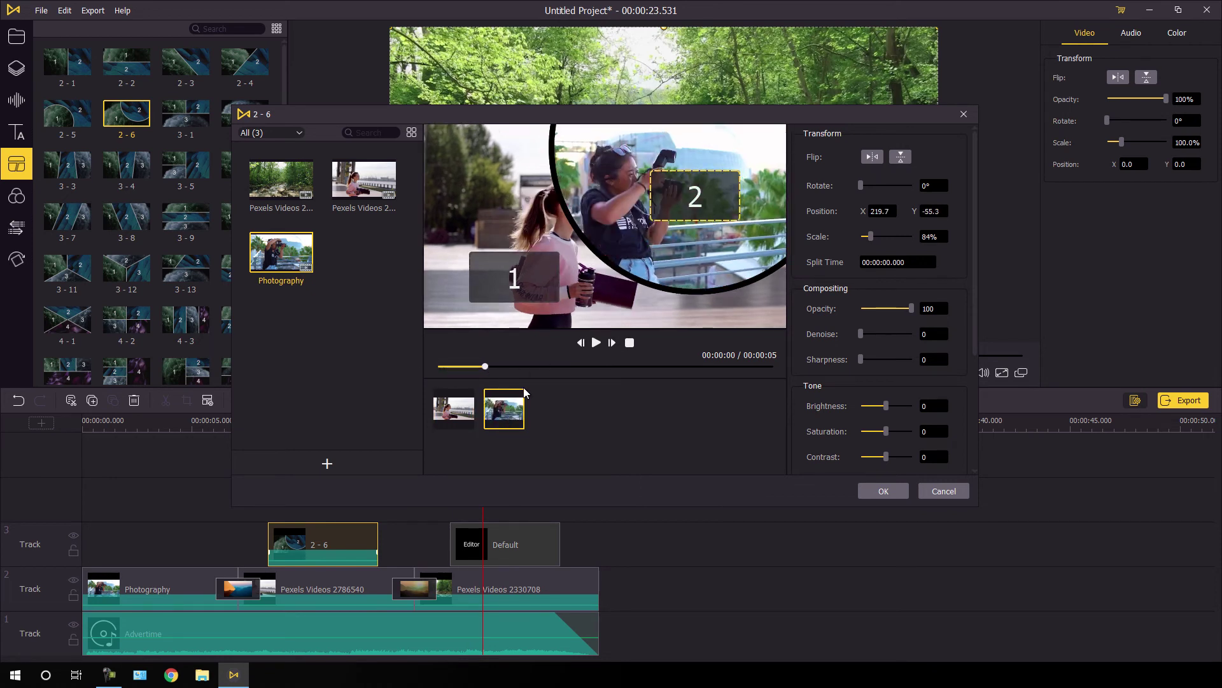
click(882, 491)
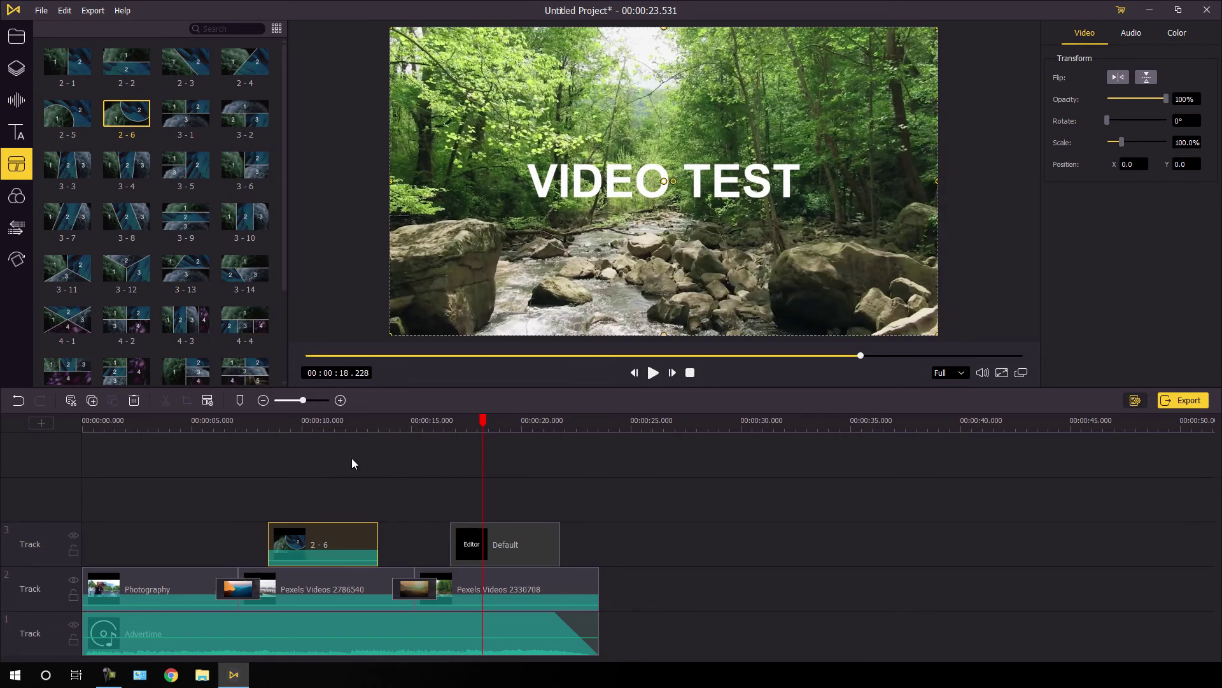
drag(312, 426, 365, 446)
click(19, 40)
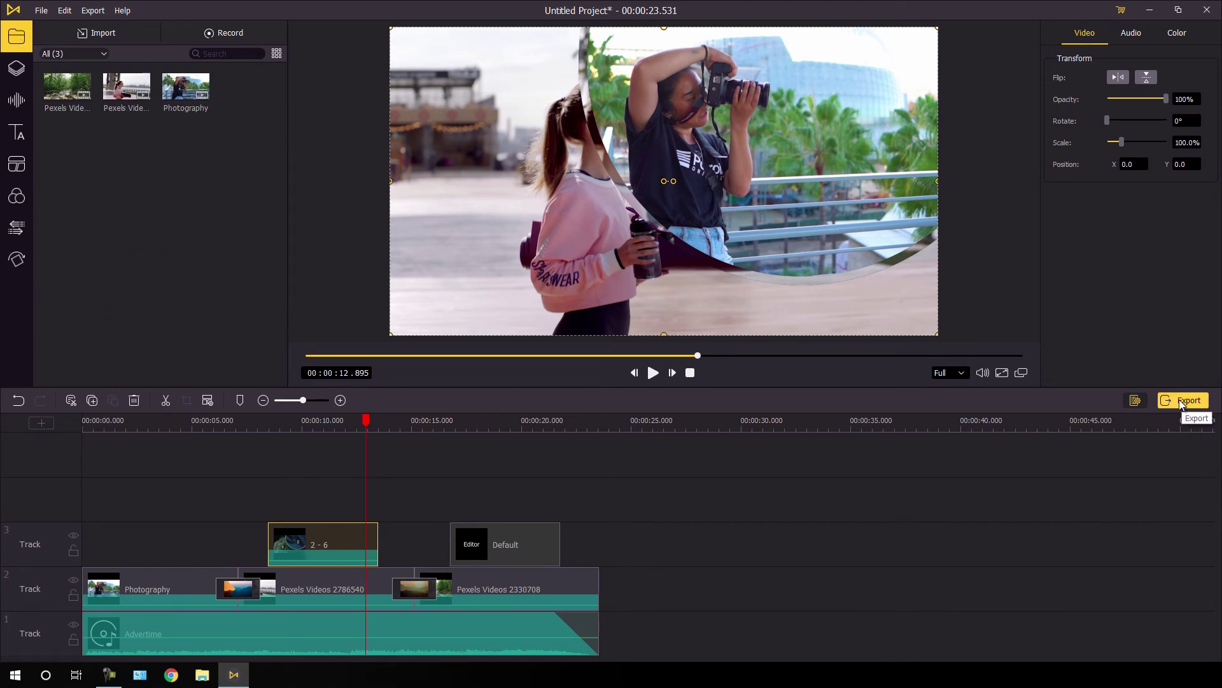
Step: Start a video export in MP4 format with the output name 'Test'
click(93, 11)
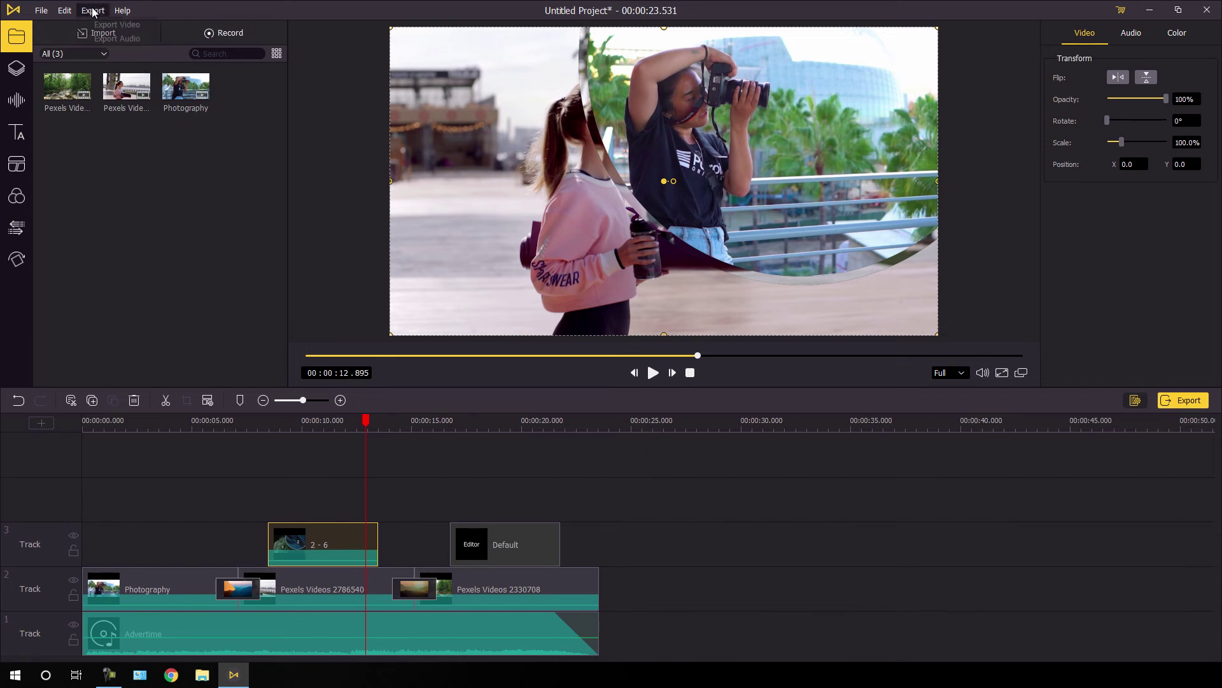
click(113, 26)
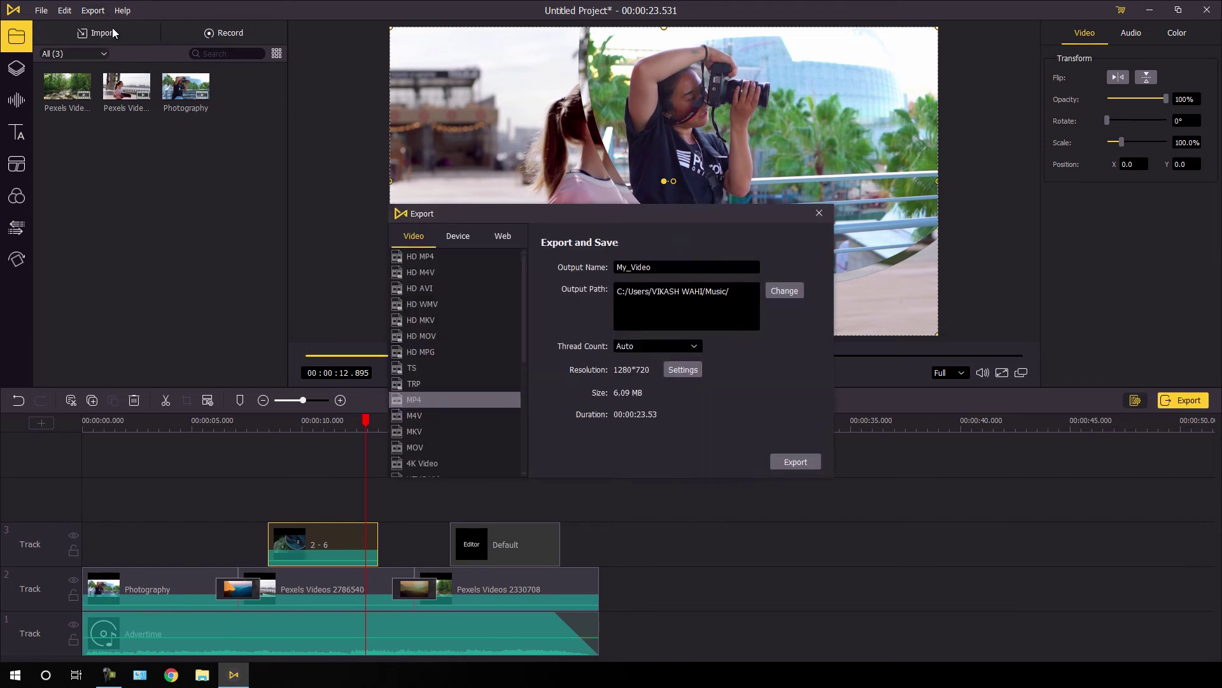
drag(600, 217, 688, 233)
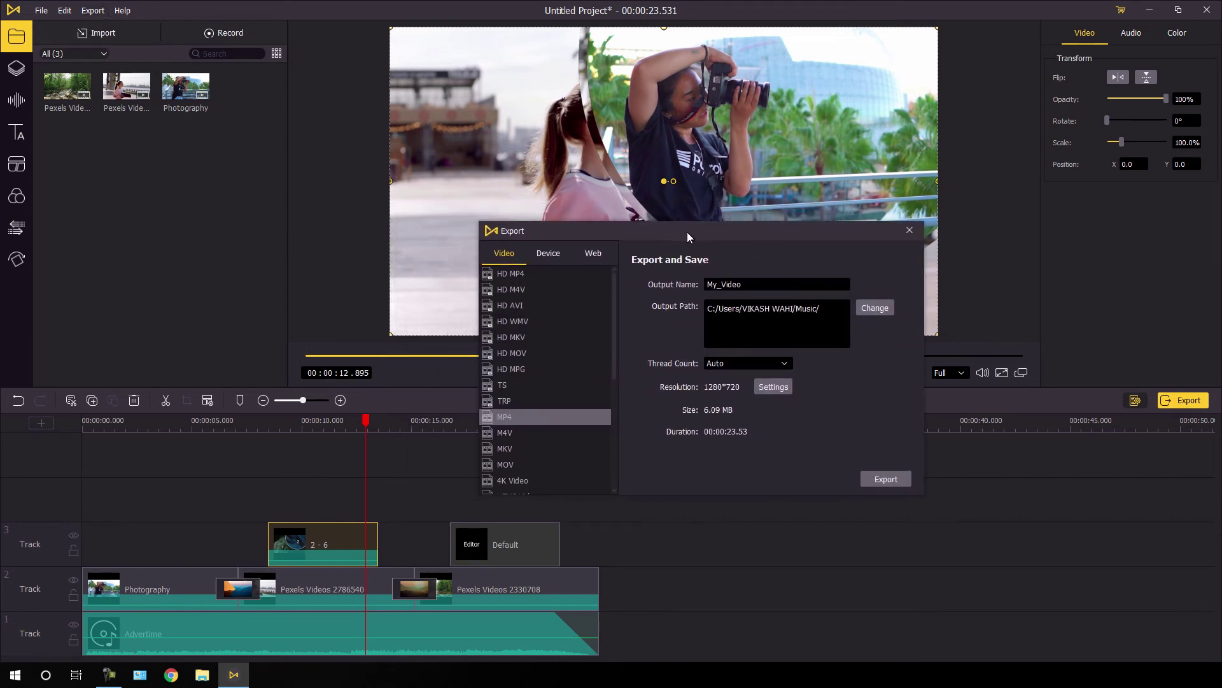
click(589, 253)
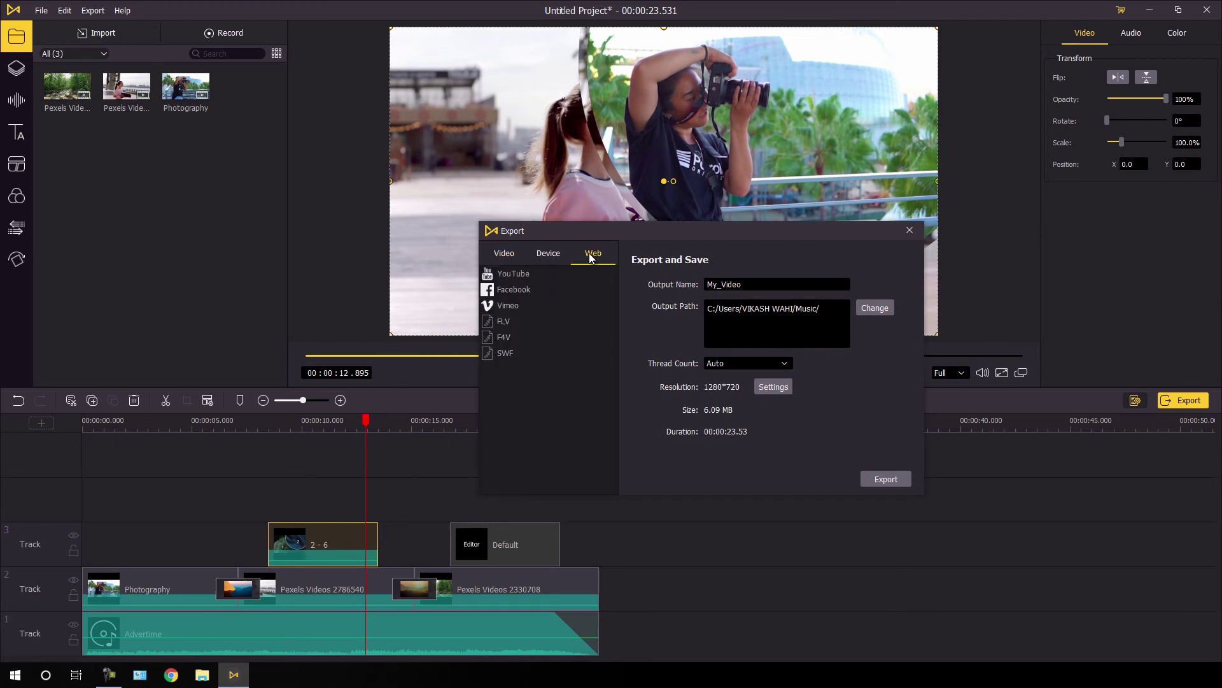
click(503, 254)
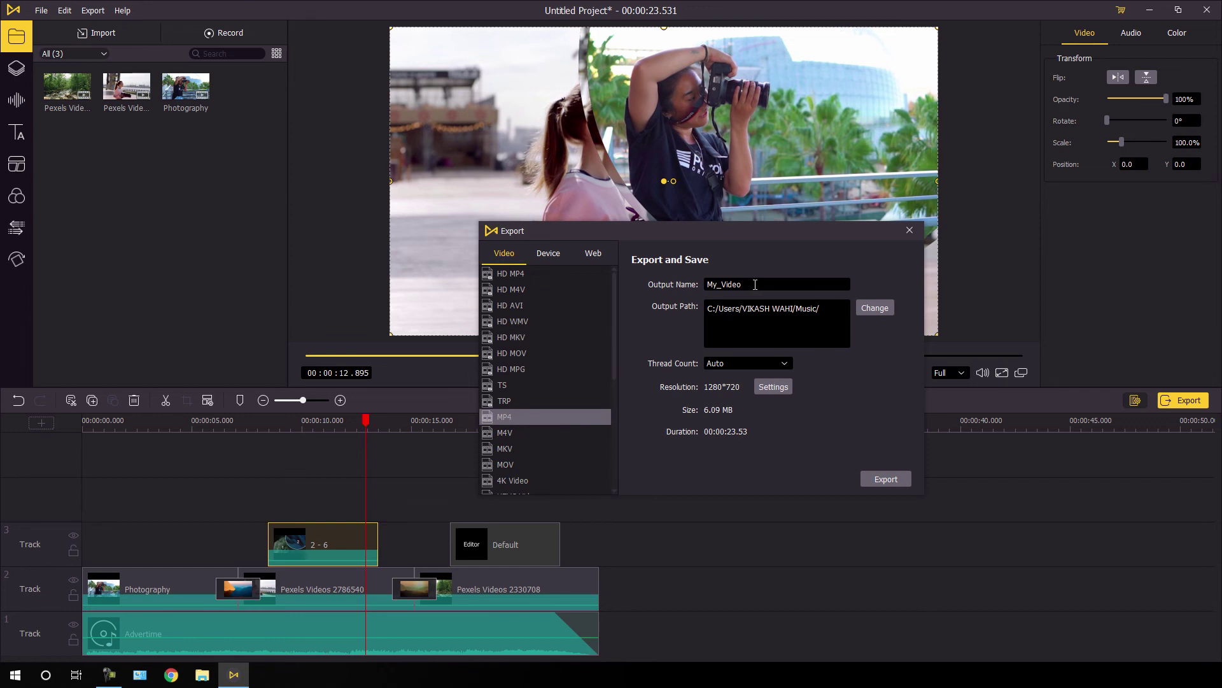
drag(773, 284, 705, 286)
text(Test)
Step: Export to Downloads\Compressed, accept the trial watermark, and play the resulting Test.mp4
click(875, 309)
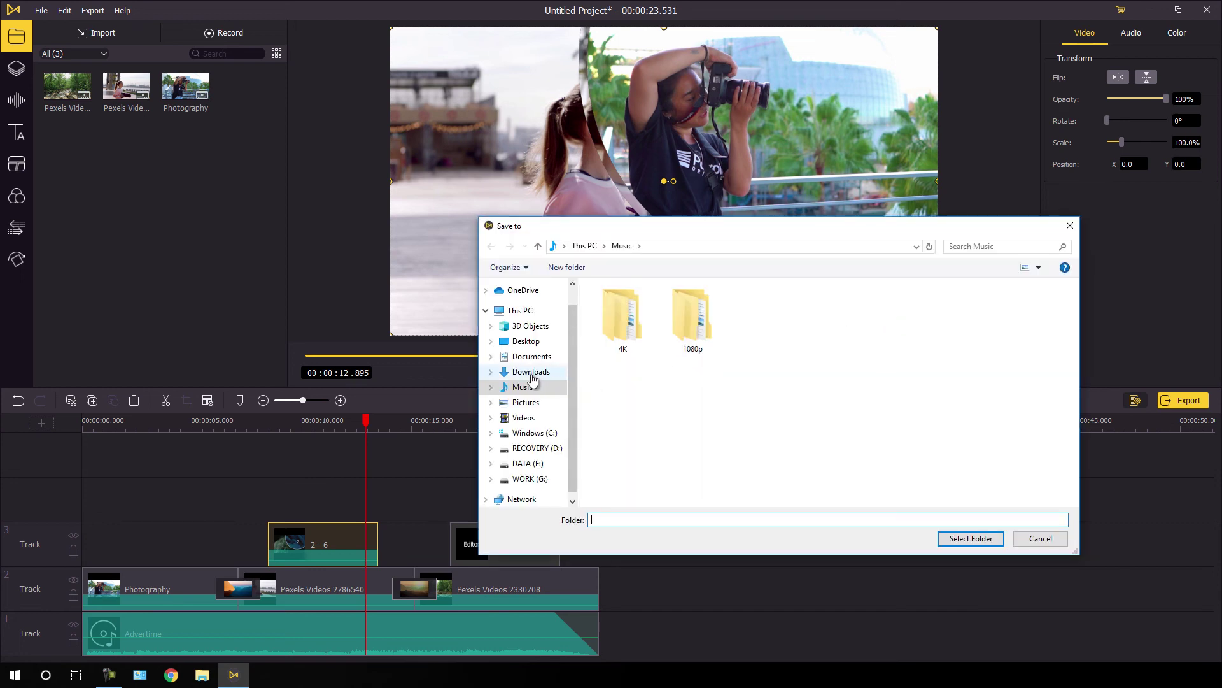
click(532, 373)
double_click(621, 337)
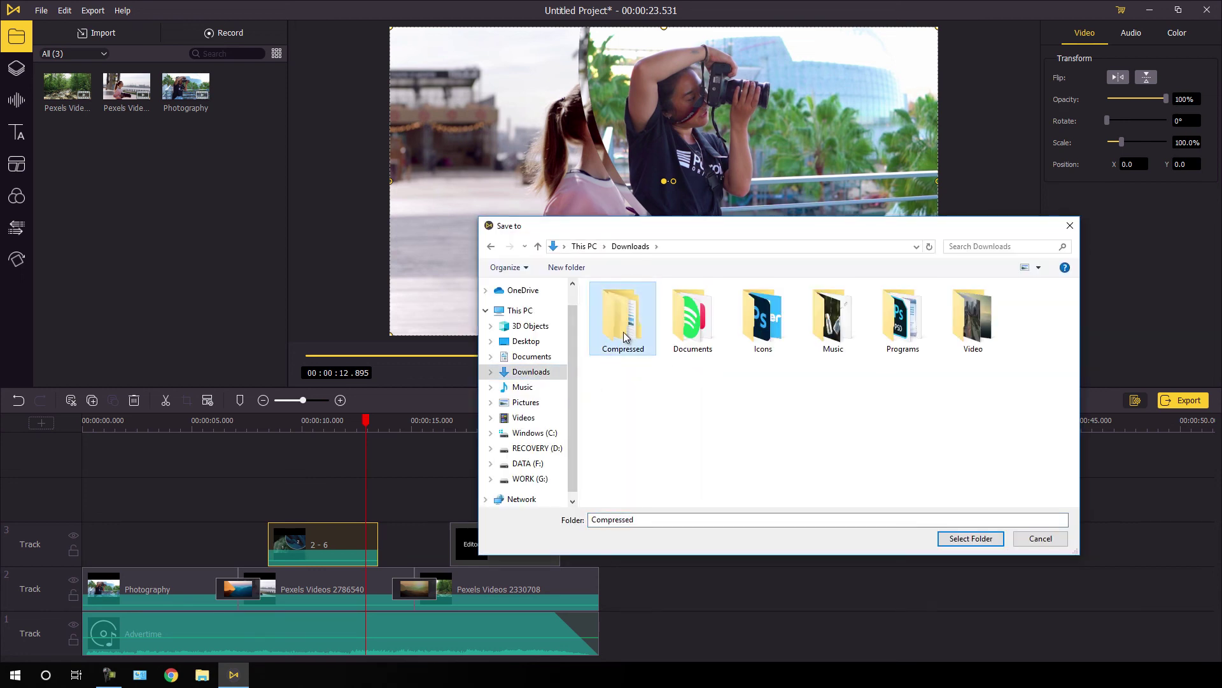
click(969, 539)
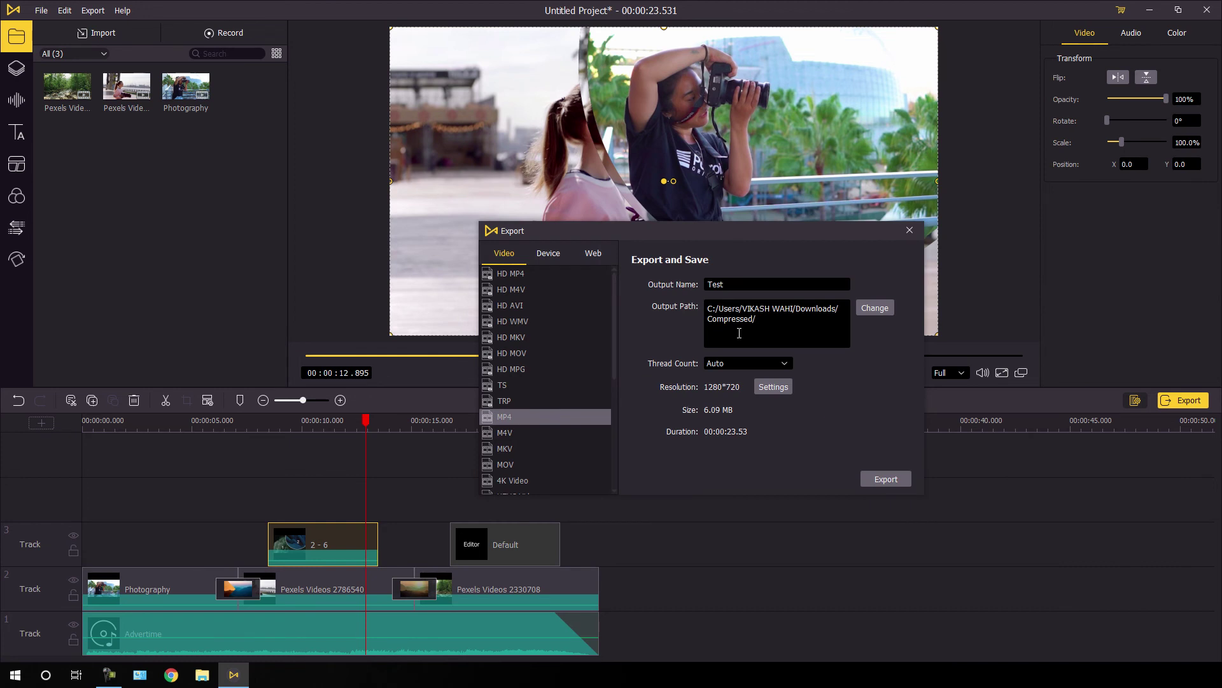
click(877, 480)
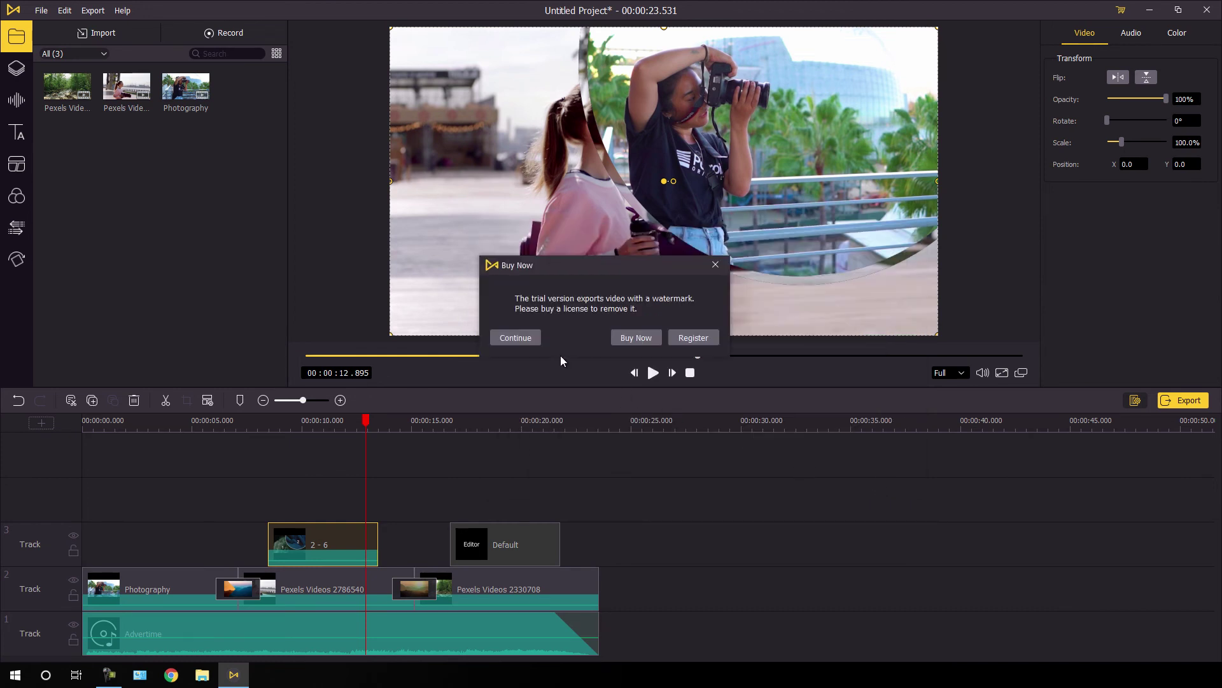
click(533, 339)
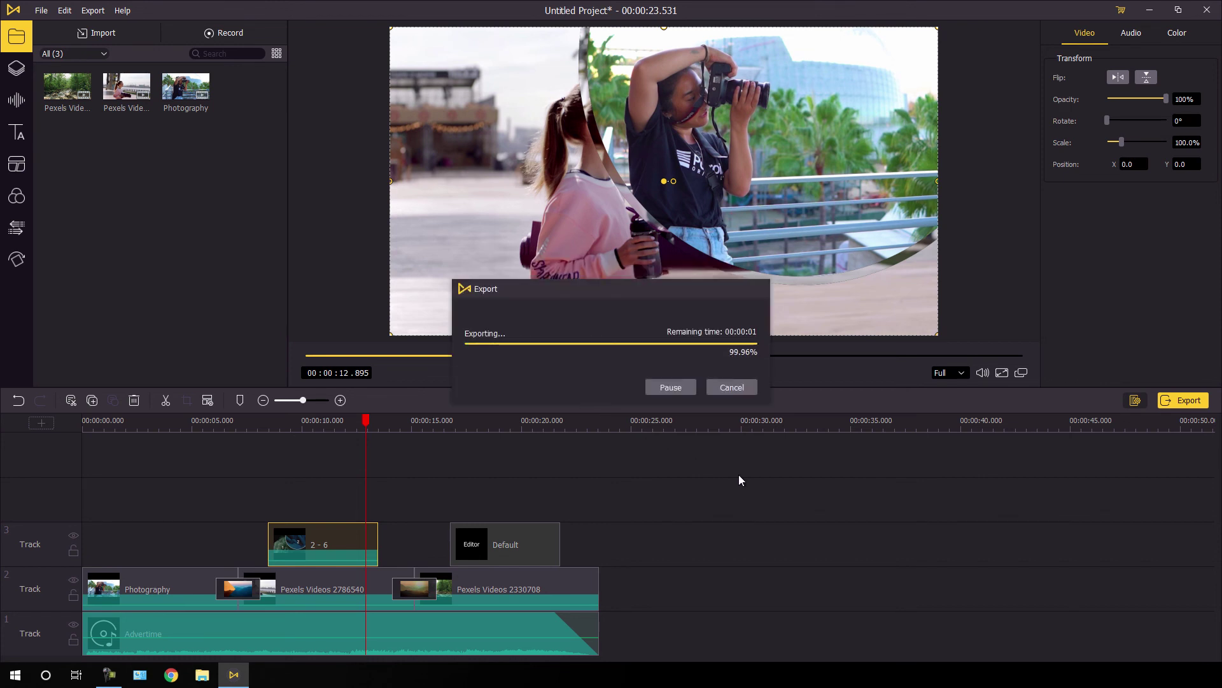
double_click(808, 407)
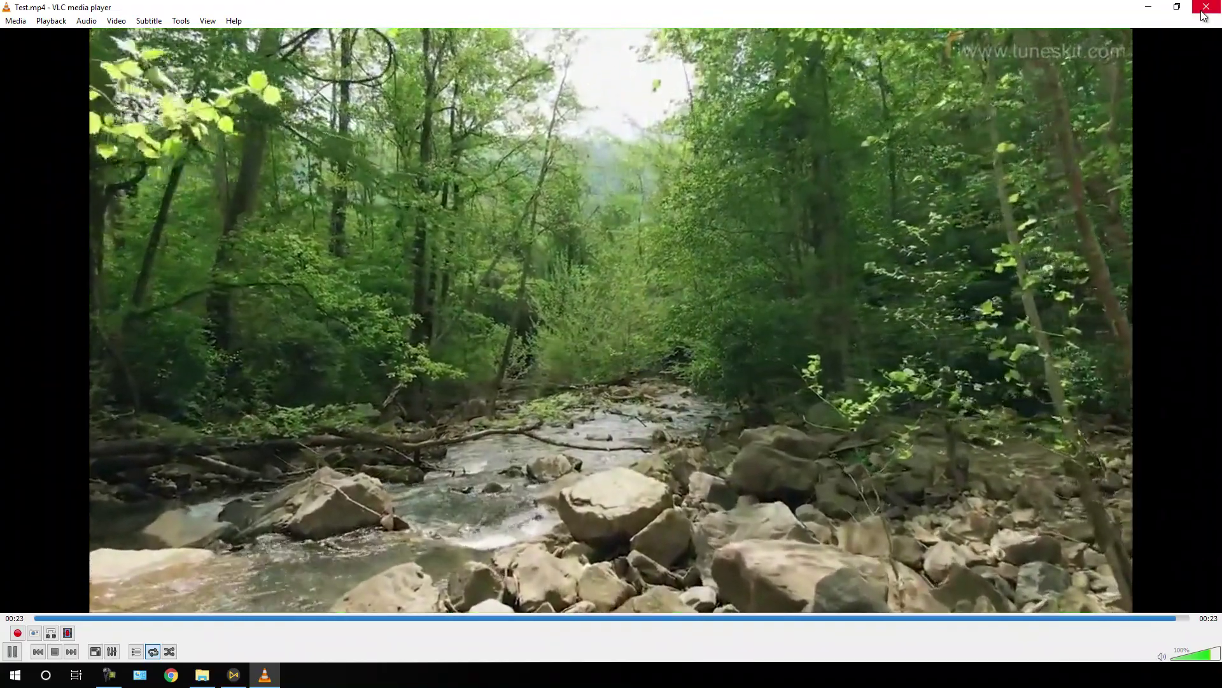
Step: Close VLC after Test.mp4 finishes playing
click(1206, 7)
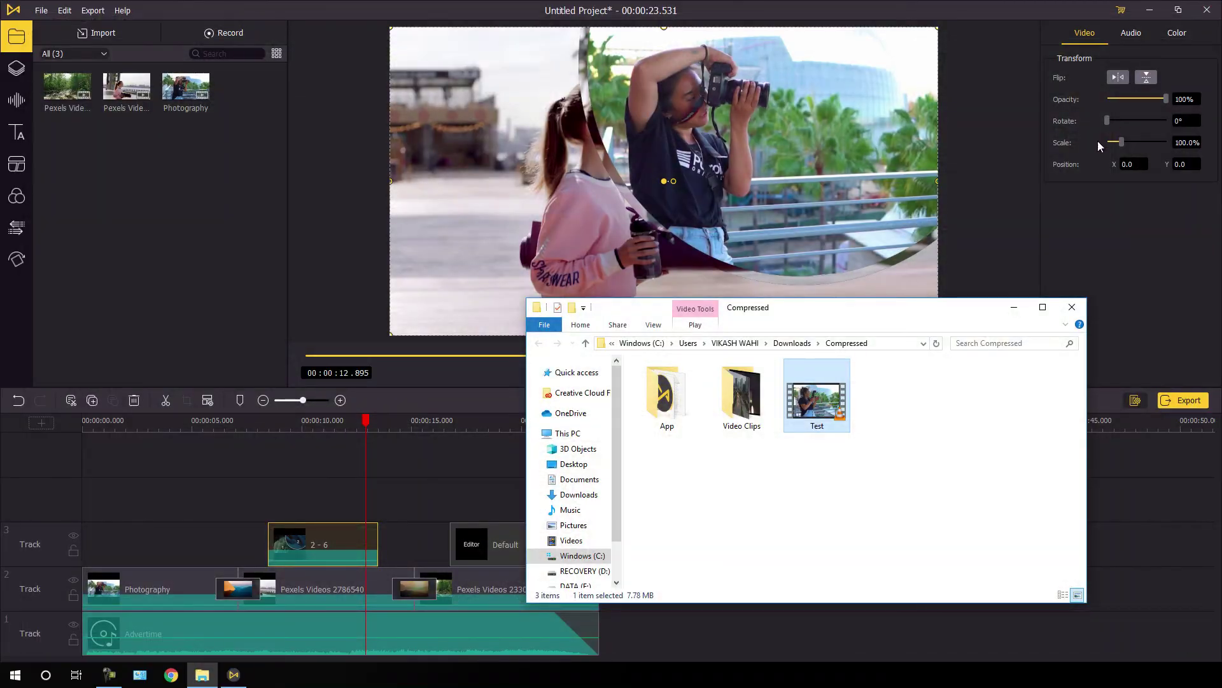
Step: Close the Compressed folder's Explorer window to reveal the AceMovi timeline
click(1071, 308)
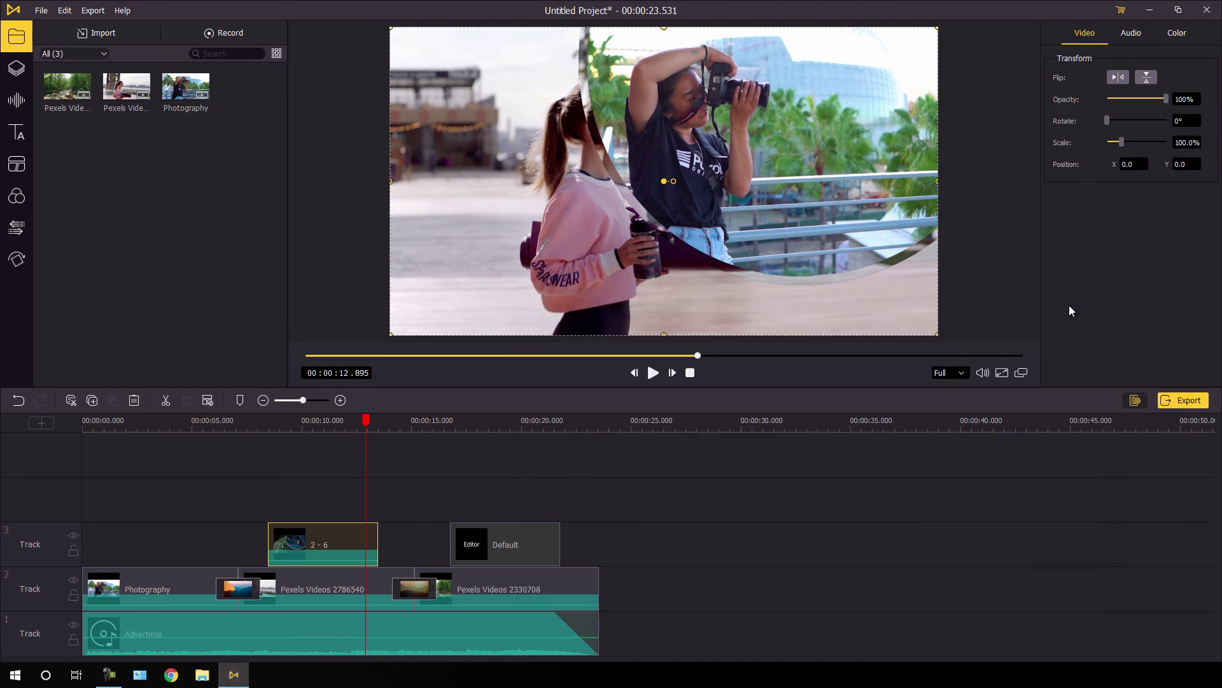